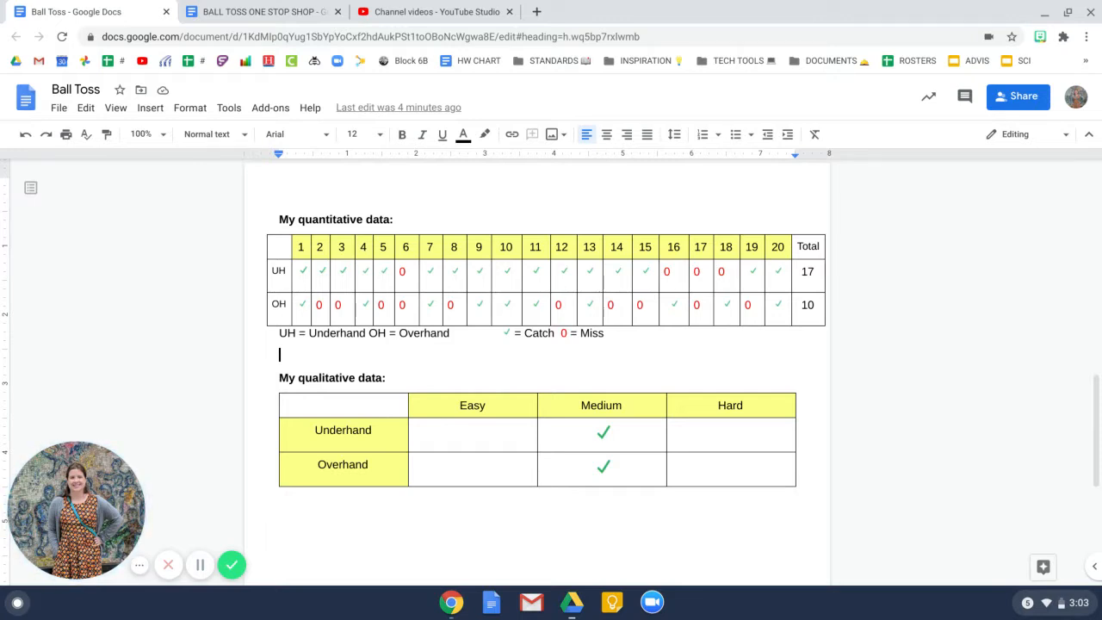
Create a new Google Sheets spreadsheet from the Ball Toss document.
left_click(488, 516)
left_click(58, 108)
mouse_move(92, 172)
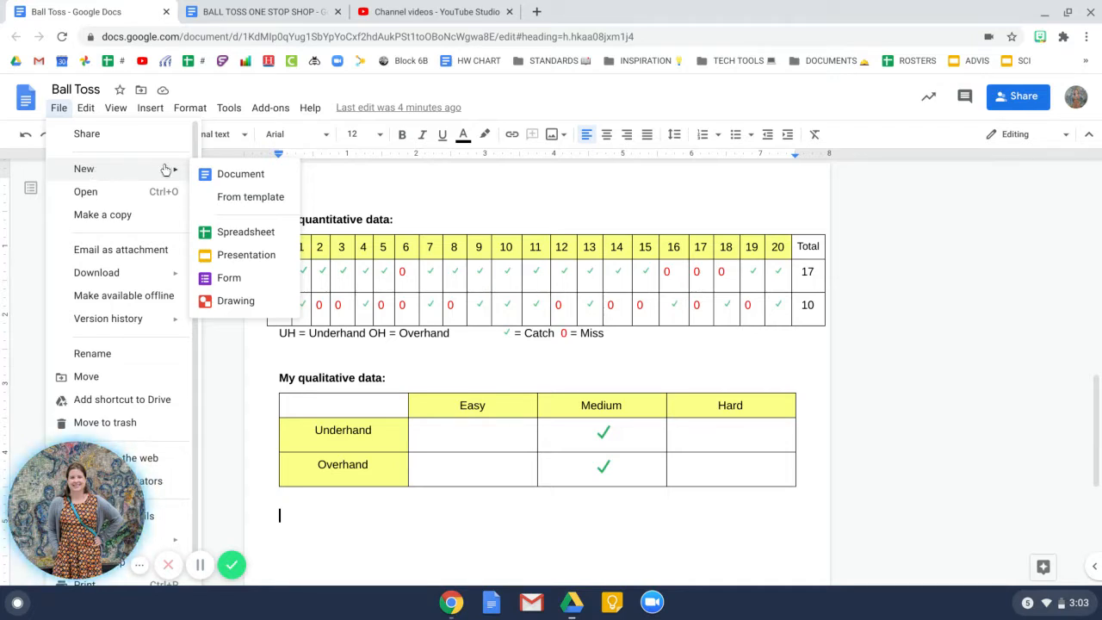
left_click(246, 236)
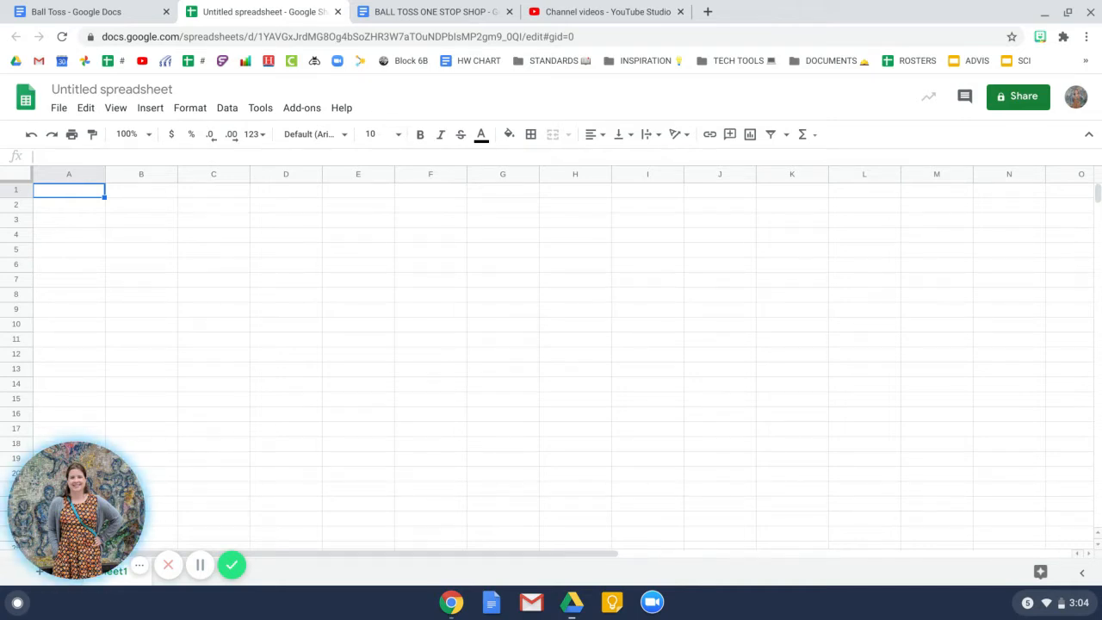
Enter the throw types from the Ball Toss document as row labels: Underhand in A1 and Overhand in A2.
left_click(133, 8)
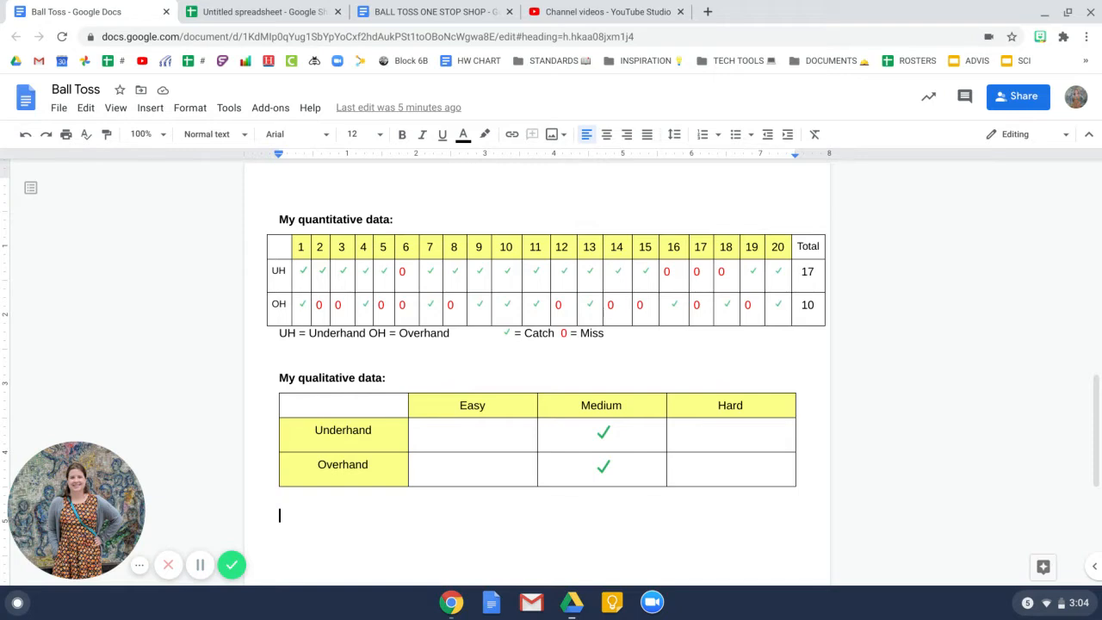
left_click(258, 12)
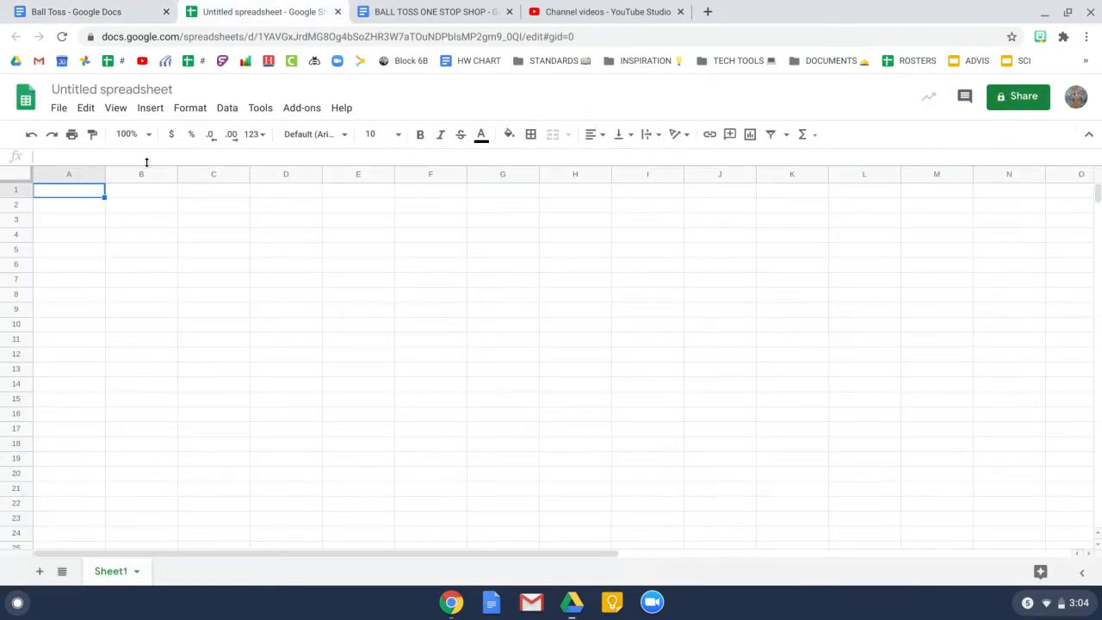
type("U")
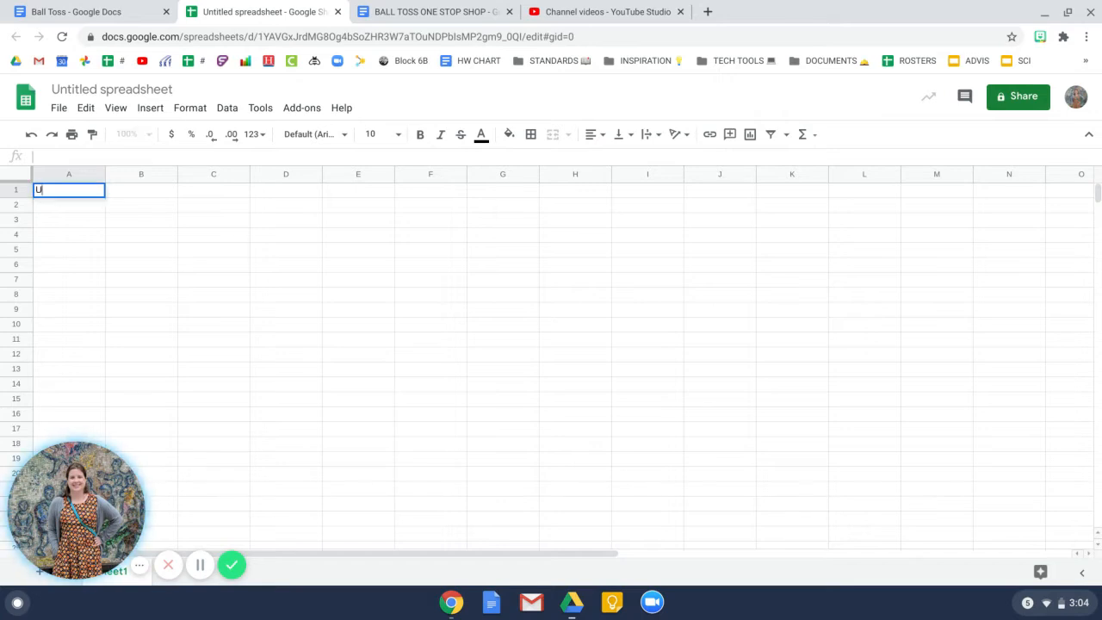
type("nderhand")
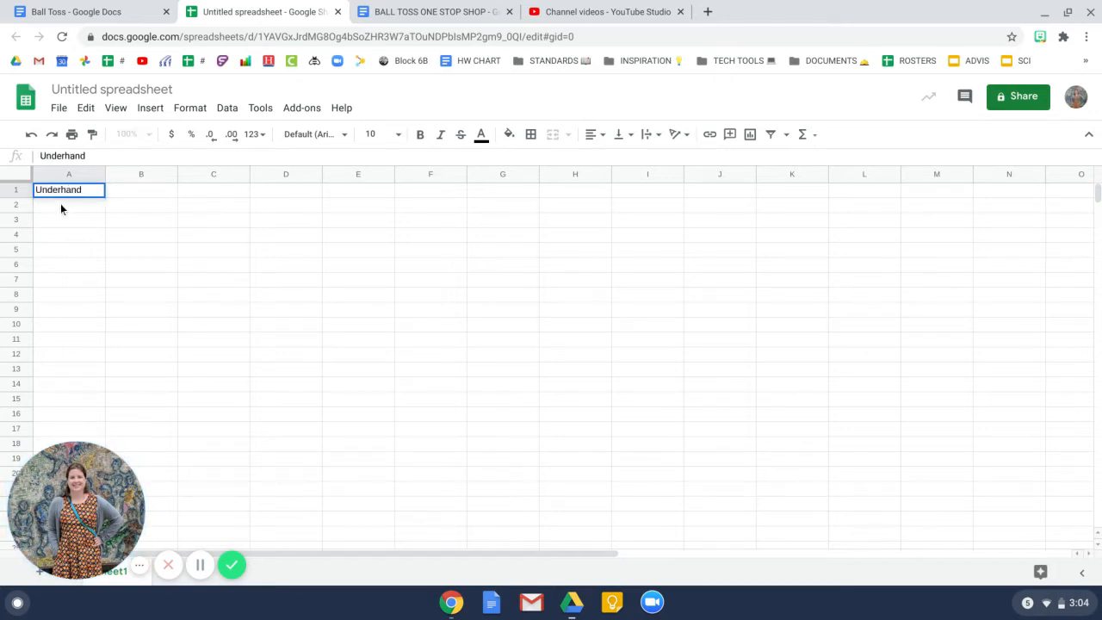
left_click(60, 206)
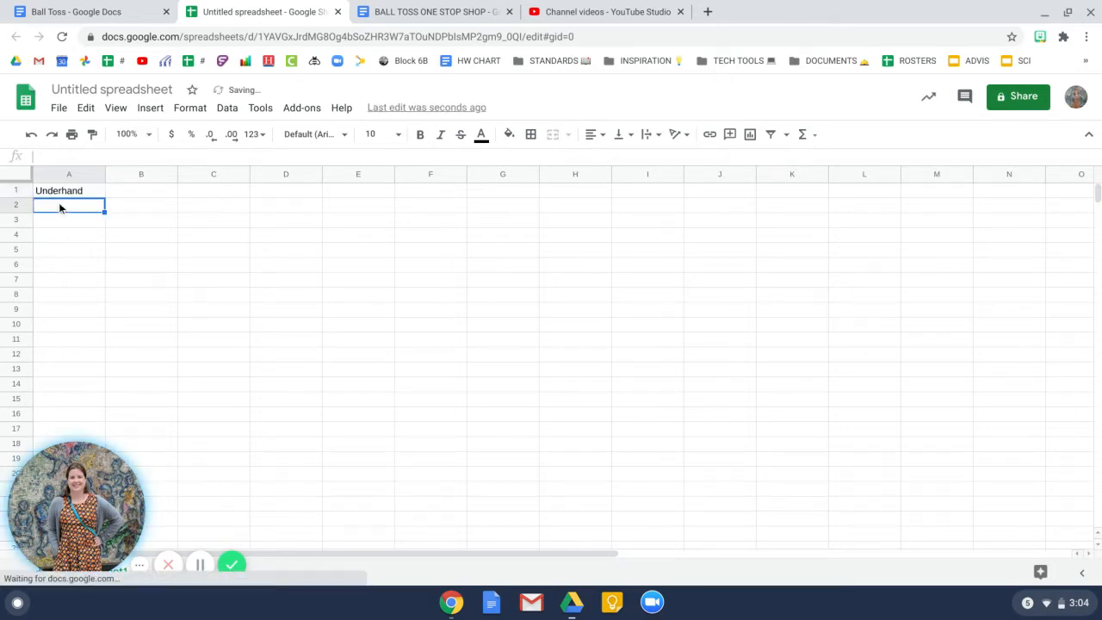
type("Overhand")
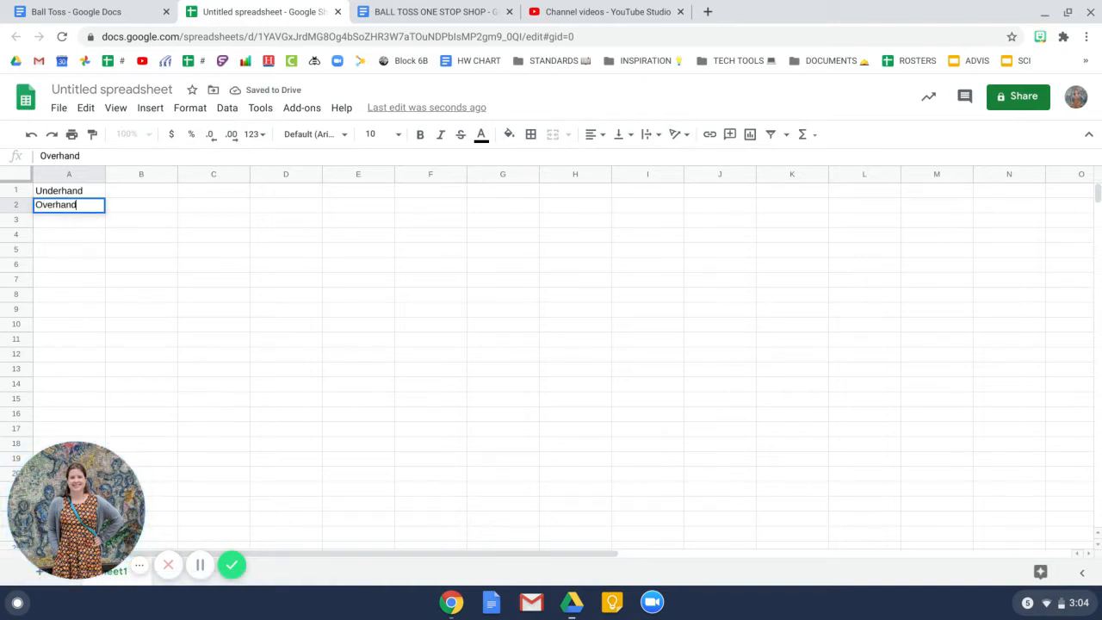
Copy the catch totals from the Ball Toss document's quantitative table into the sheet: 17 in B1 and 10 in B2.
left_click(119, 191)
left_click(97, 8)
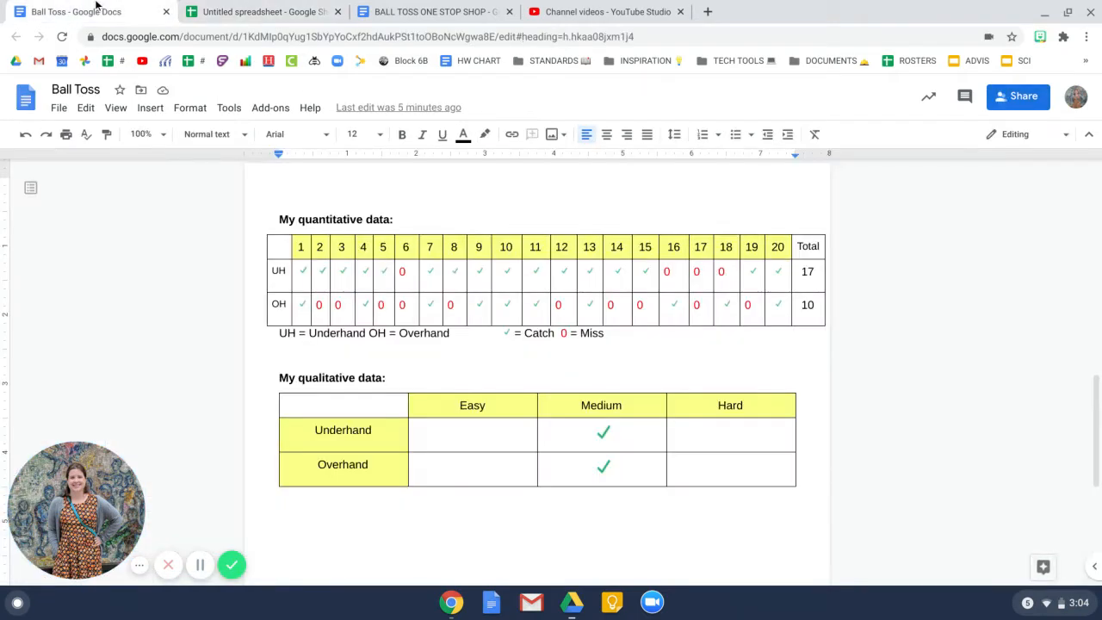
left_click(247, 12)
type("17")
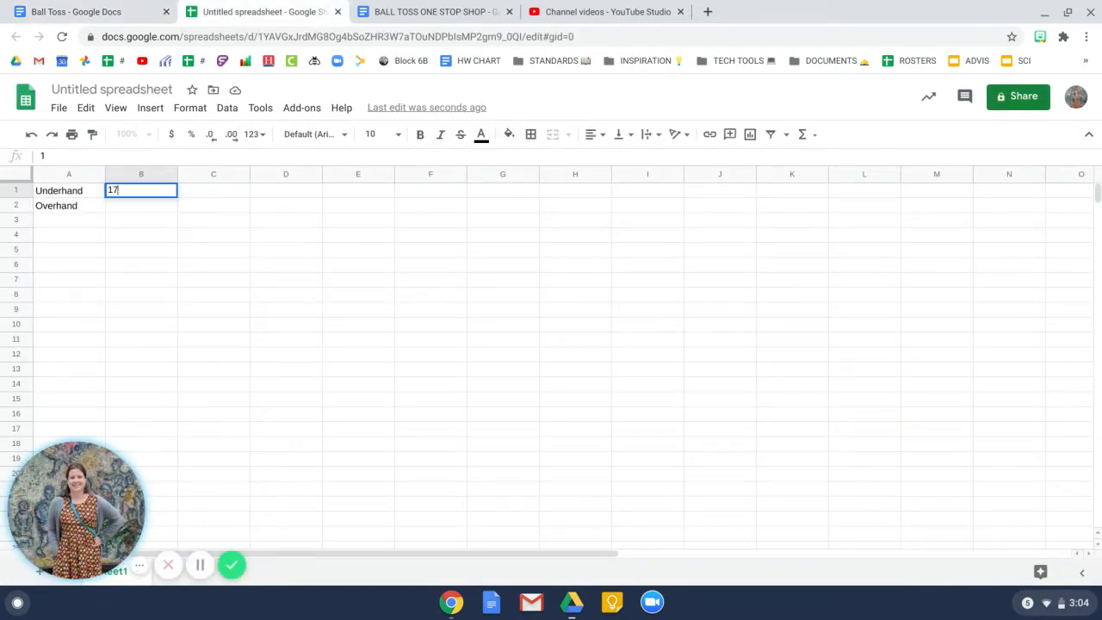
left_click(100, 7)
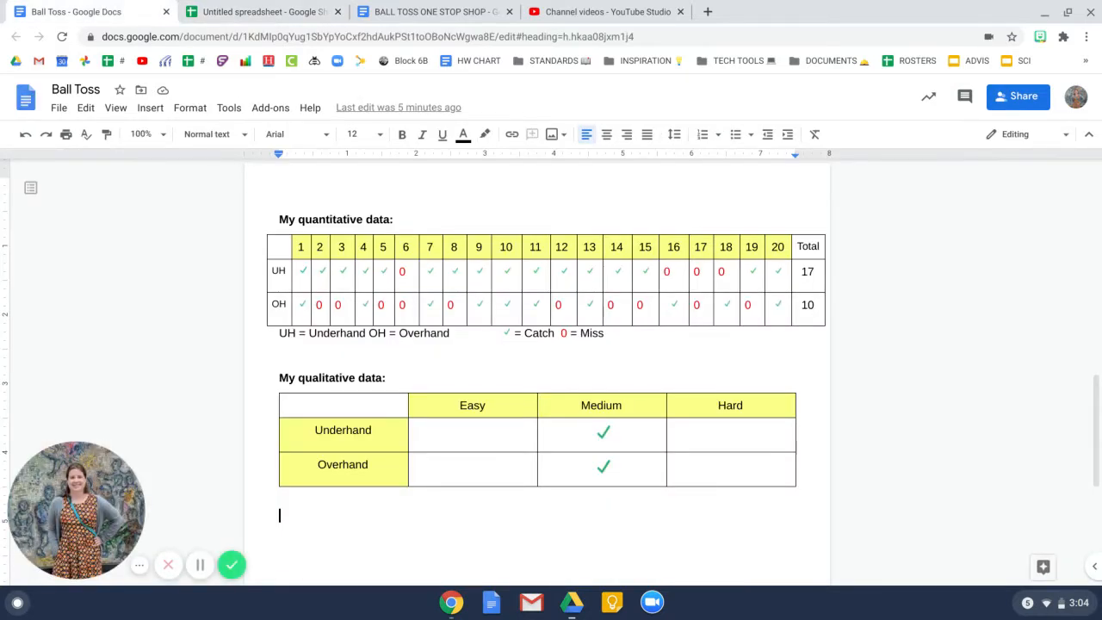
left_click(262, 11)
left_click(130, 205)
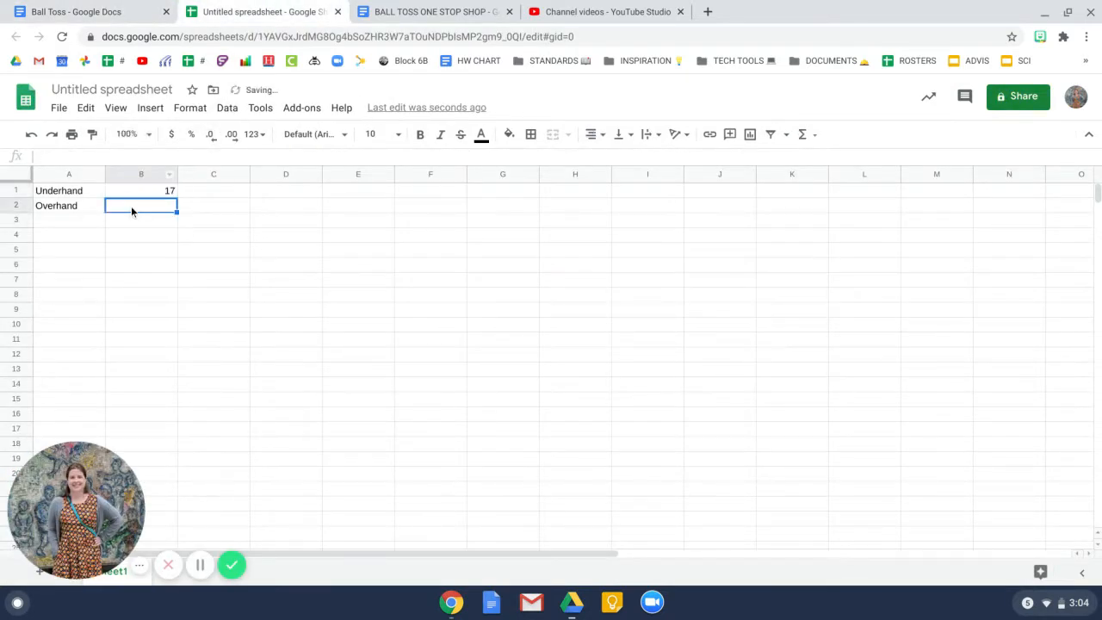
type("10")
left_click(353, 315)
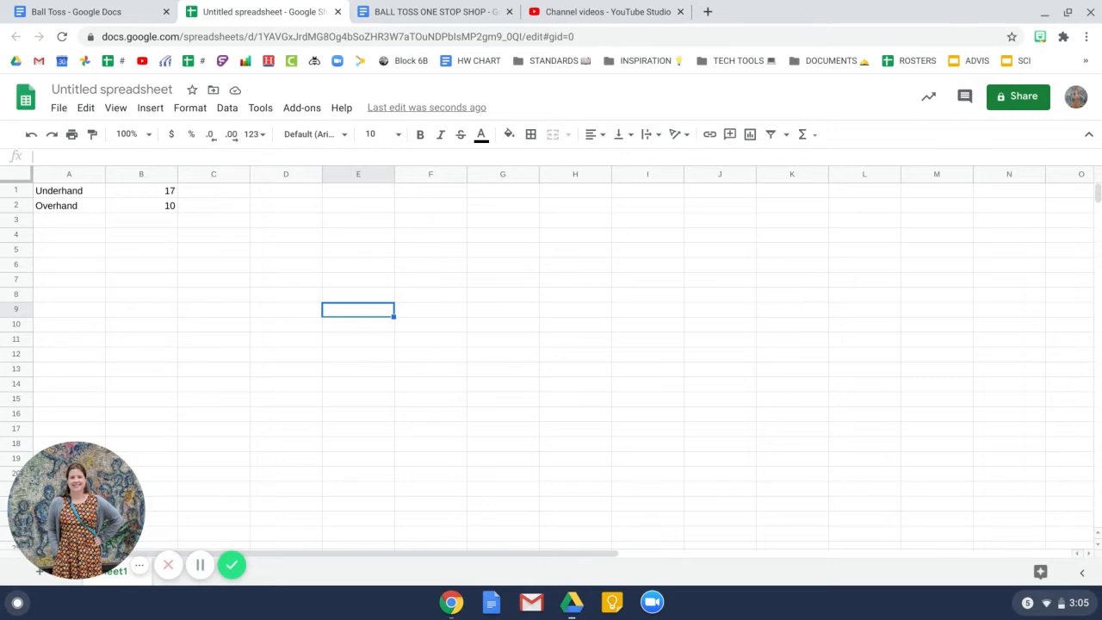
left_click(85, 192)
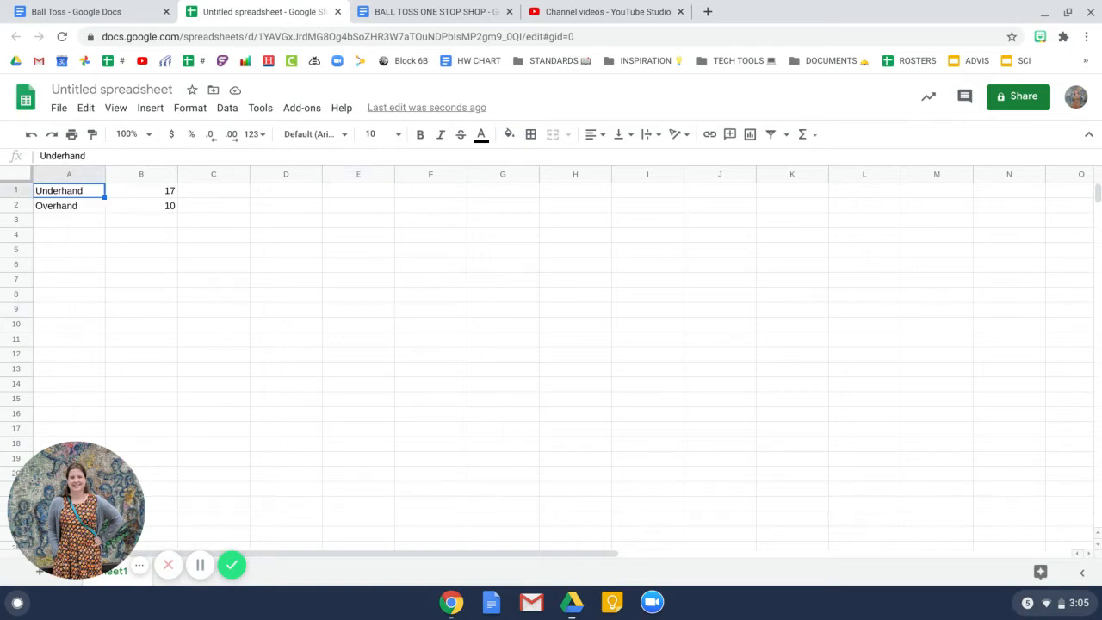
left_click(156, 207, "shift")
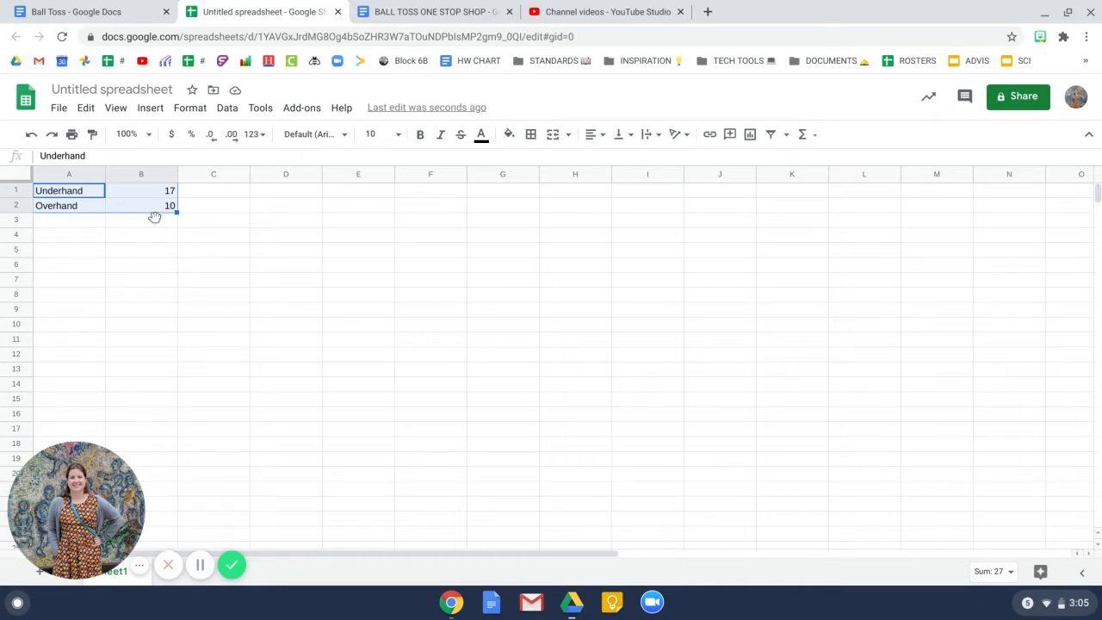
left_click(170, 242)
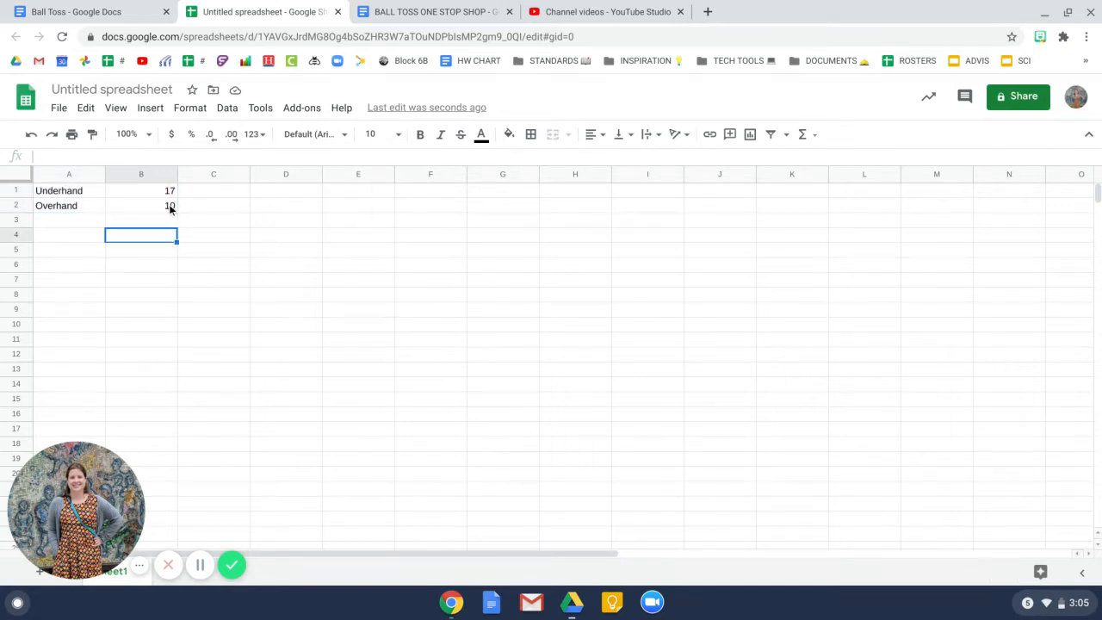
Insert a chart based on the label and total cells A1:B2.
left_click(69, 192)
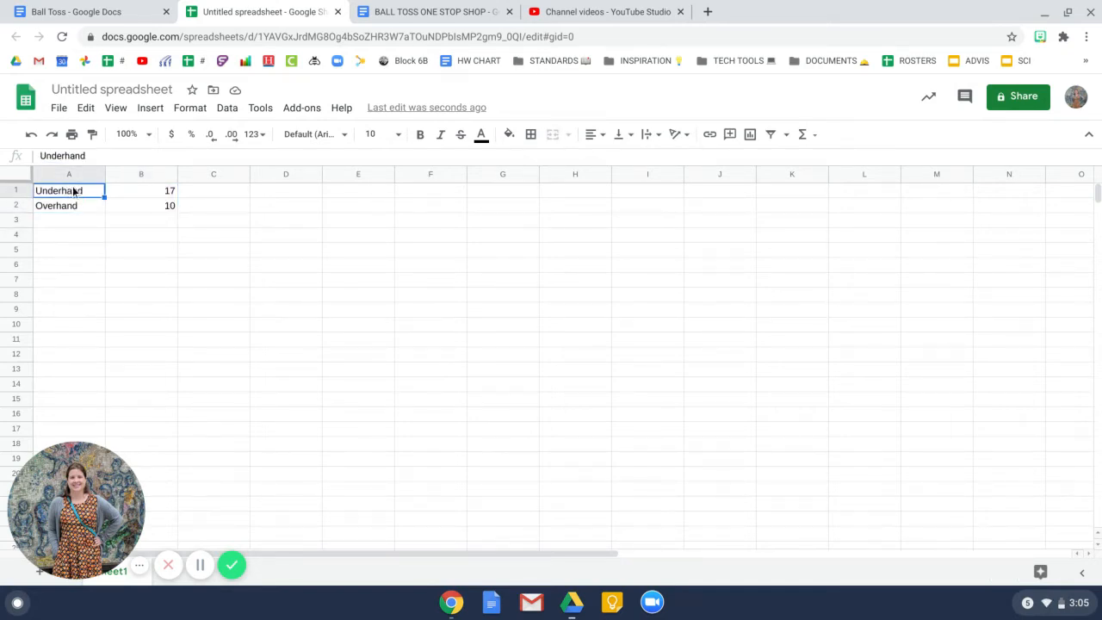
left_click_drag(73, 189, 158, 209)
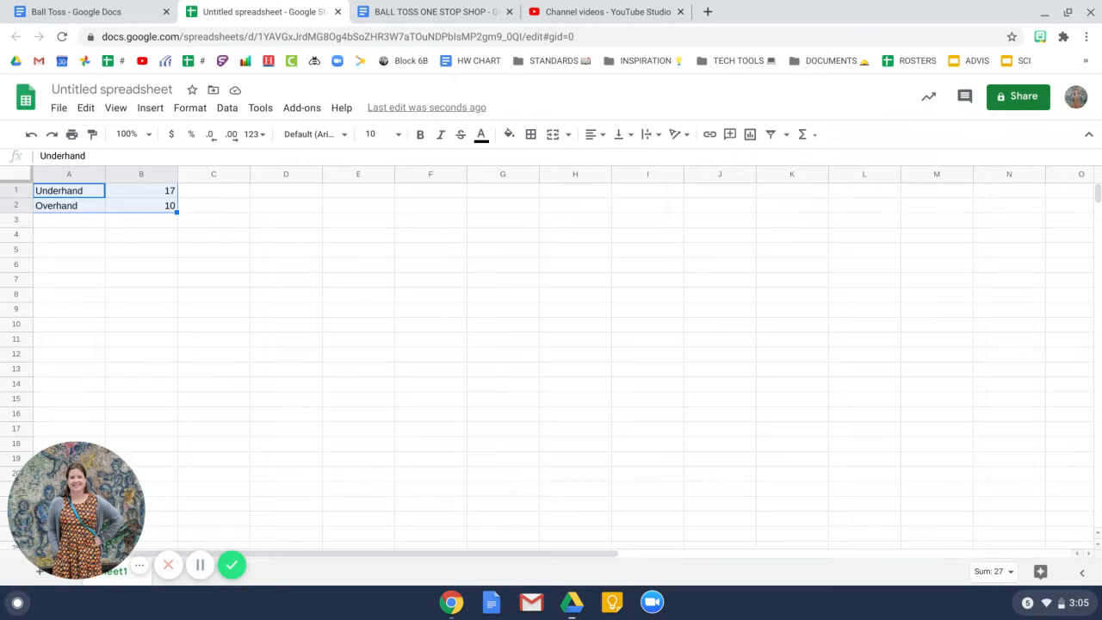
left_click(153, 110)
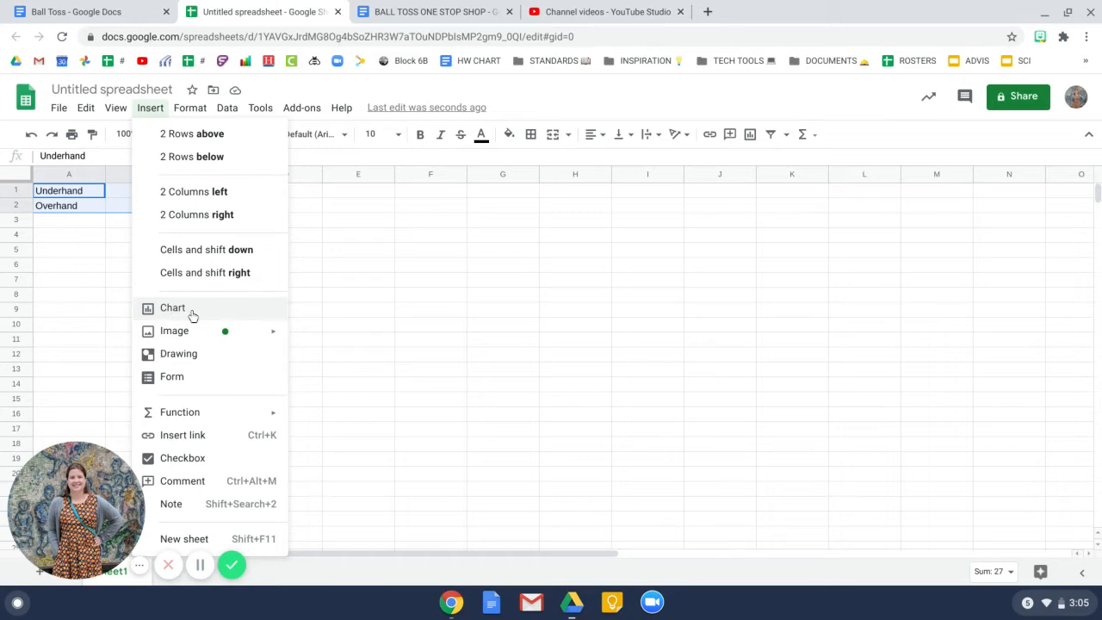
left_click(213, 317)
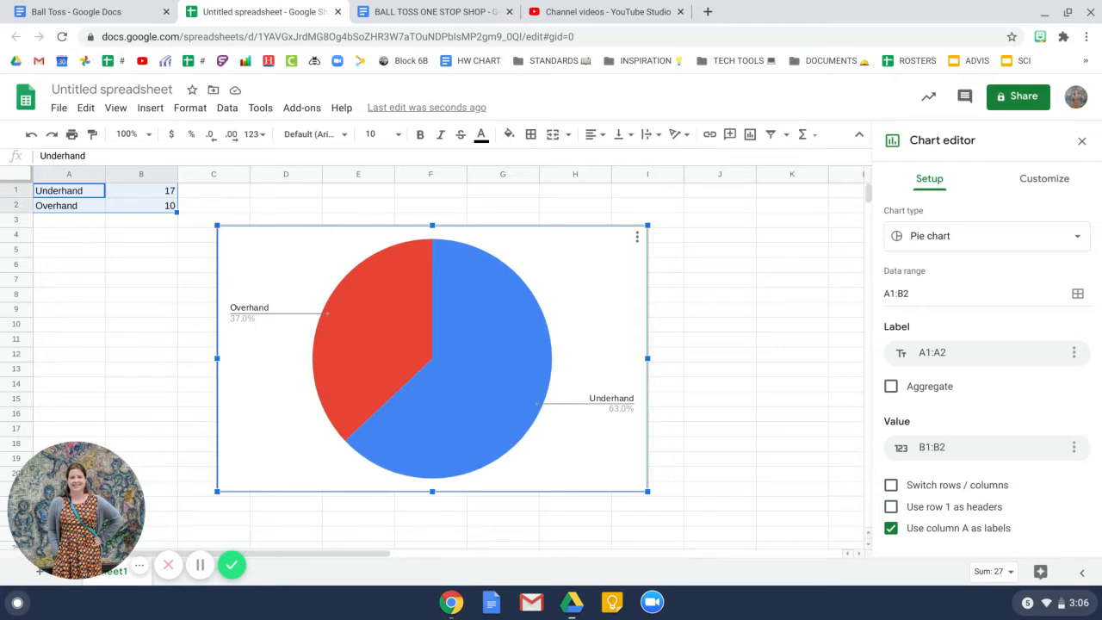
Change the chart type to a column chart.
left_click(927, 237)
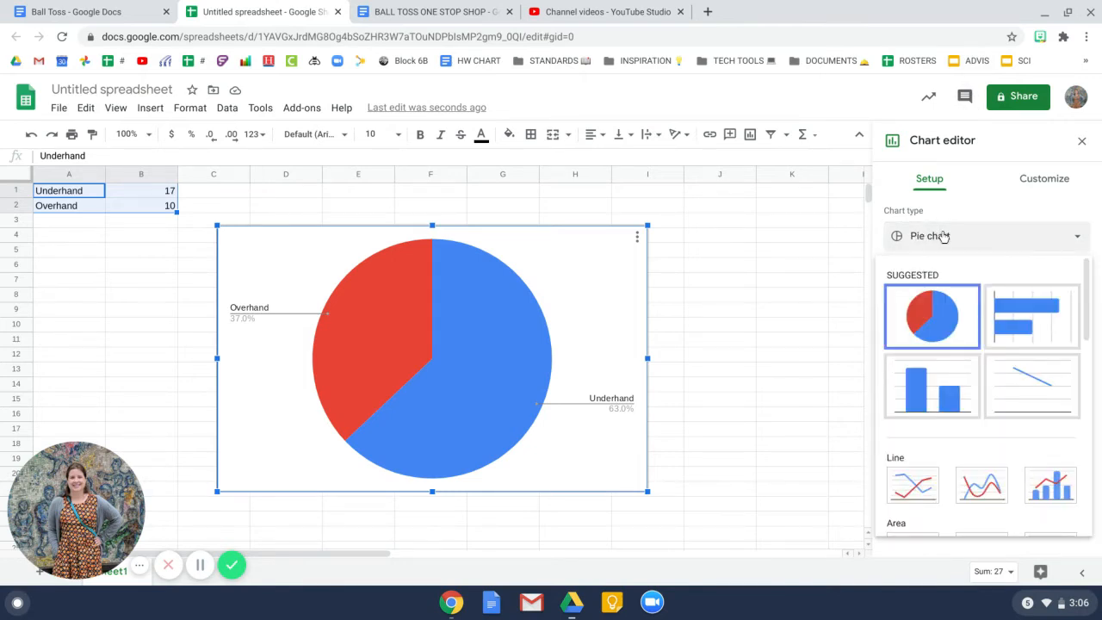
left_click(943, 237)
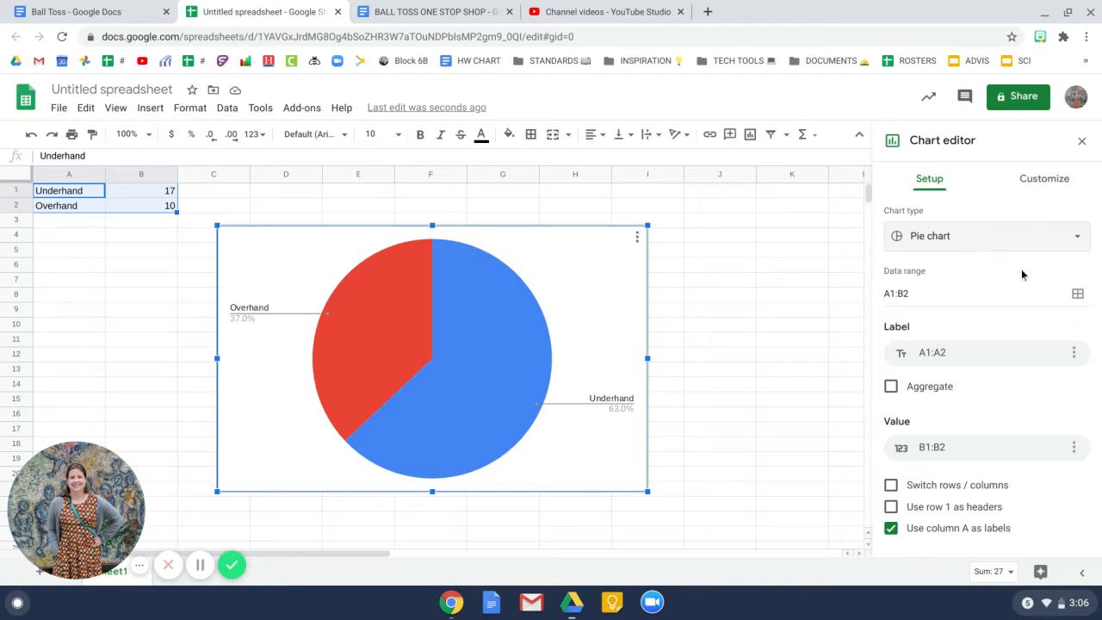
left_click(957, 241)
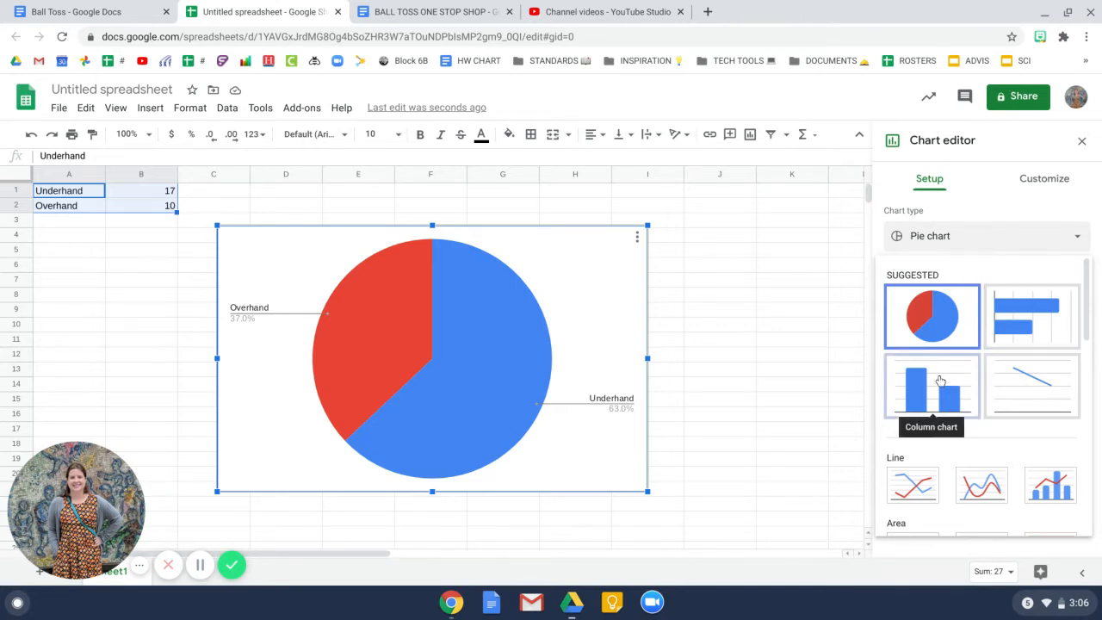
left_click(940, 381)
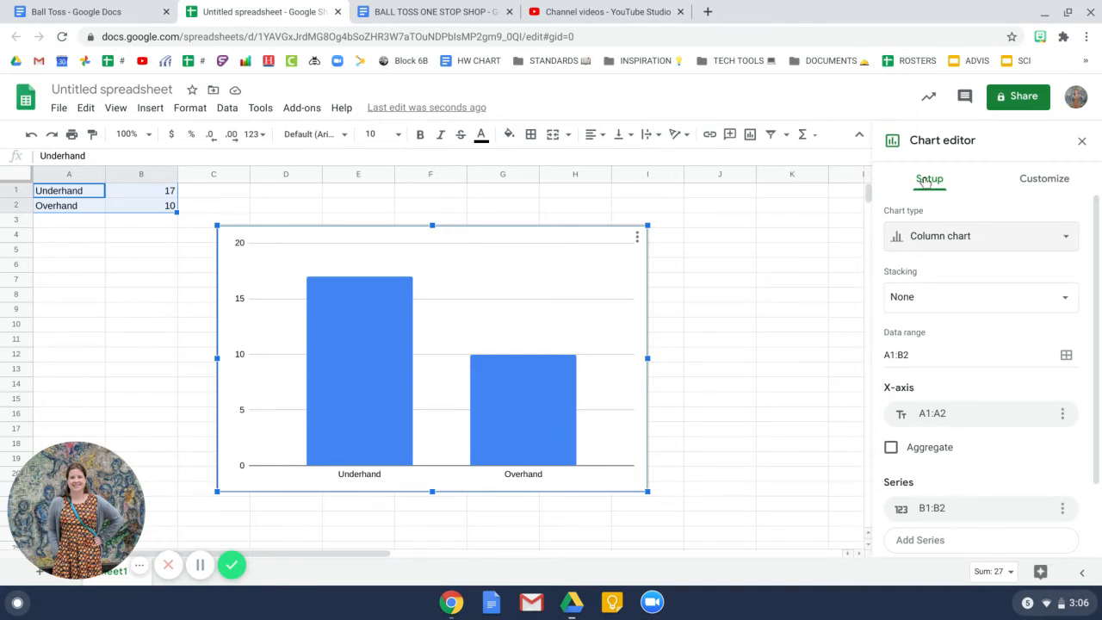
Set the chart title to "Underhand vs.Overhand".
left_click(1045, 181)
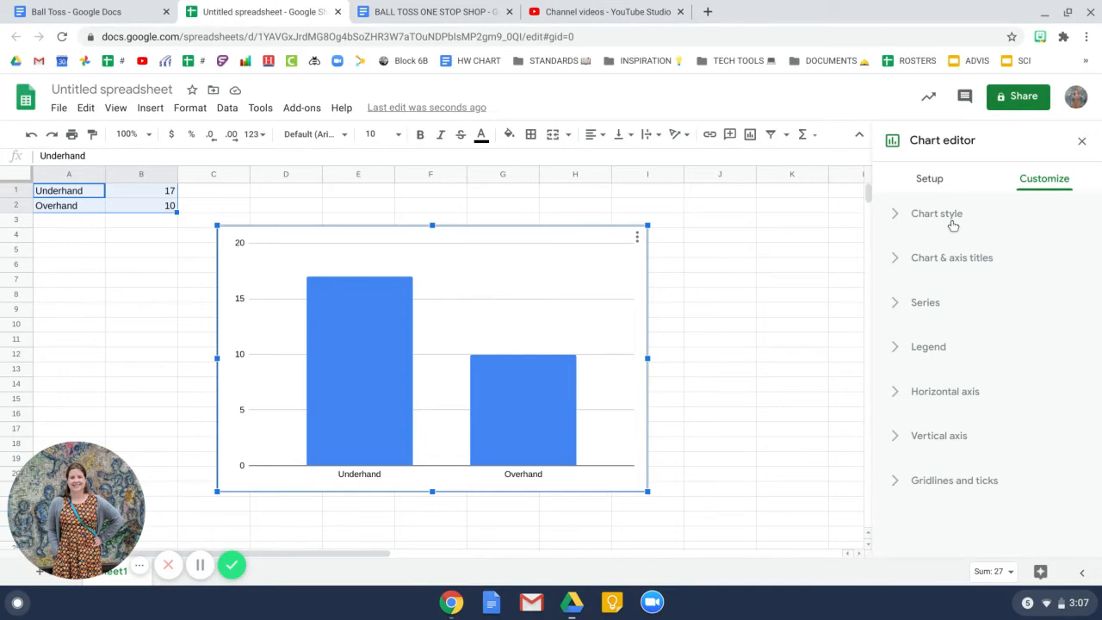
left_click(978, 267)
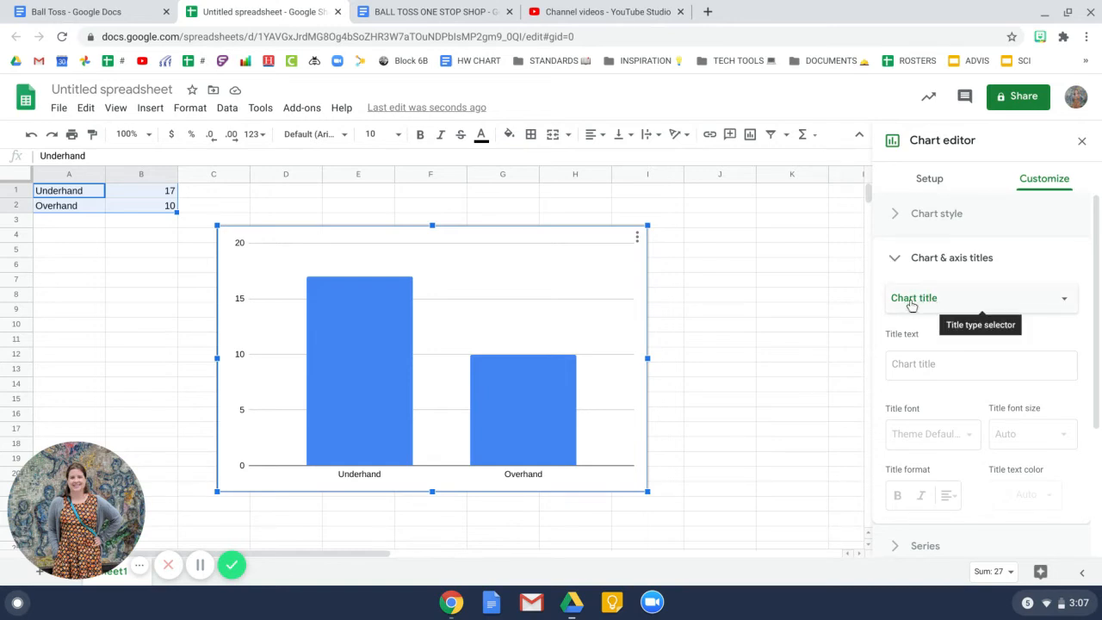
left_click(926, 364)
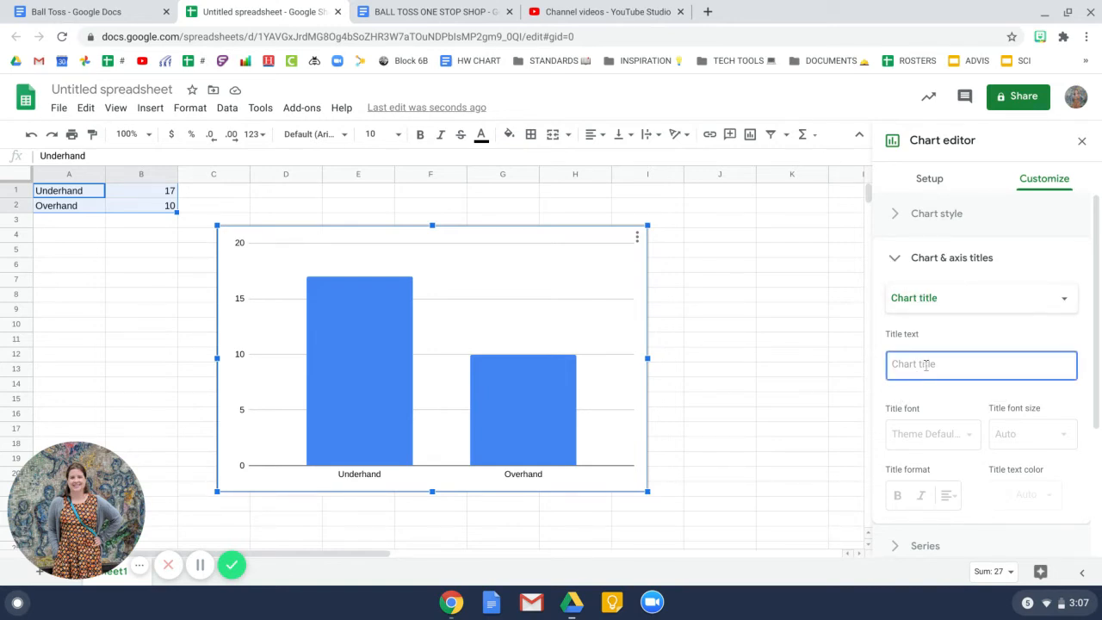
type("Und")
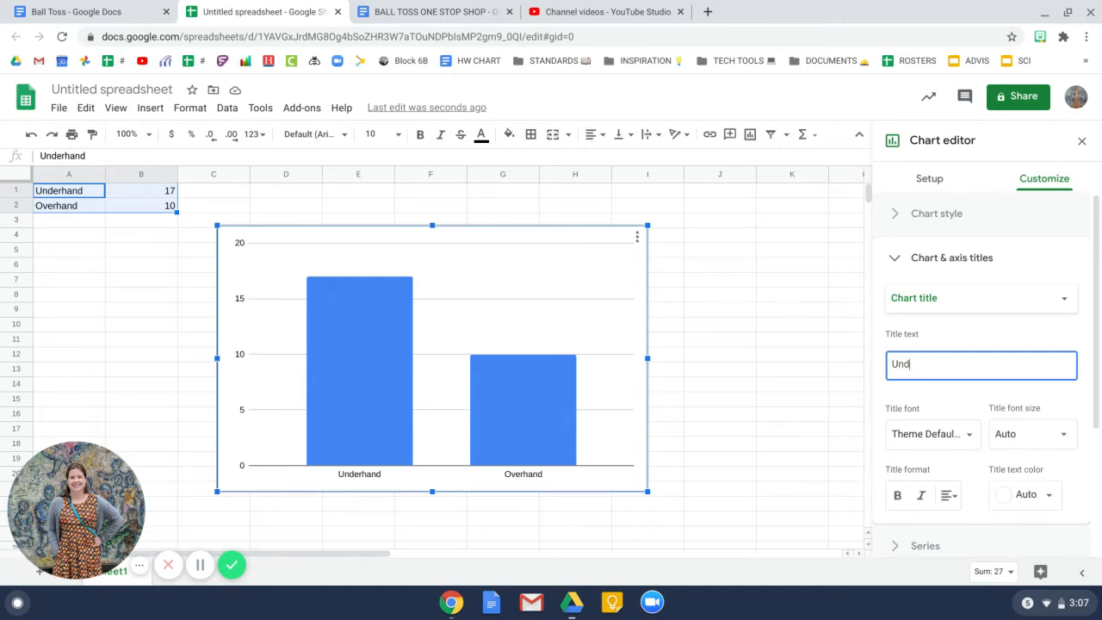
type("erhand vs.Overhand")
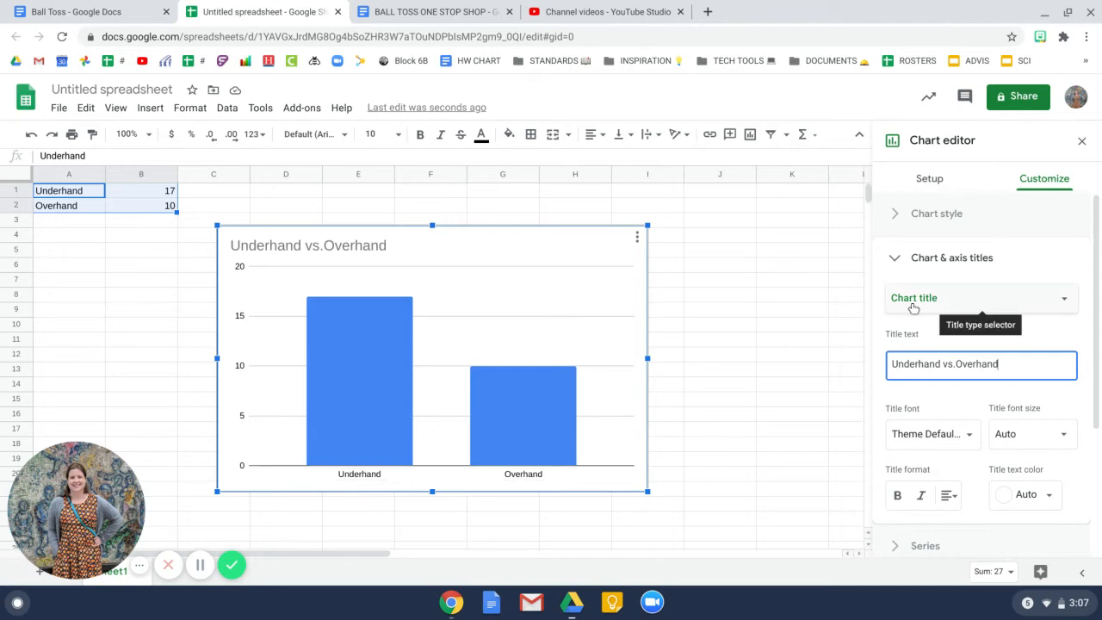
Set the chart's horizontal axis title to "Type of throw".
left_click(1065, 301)
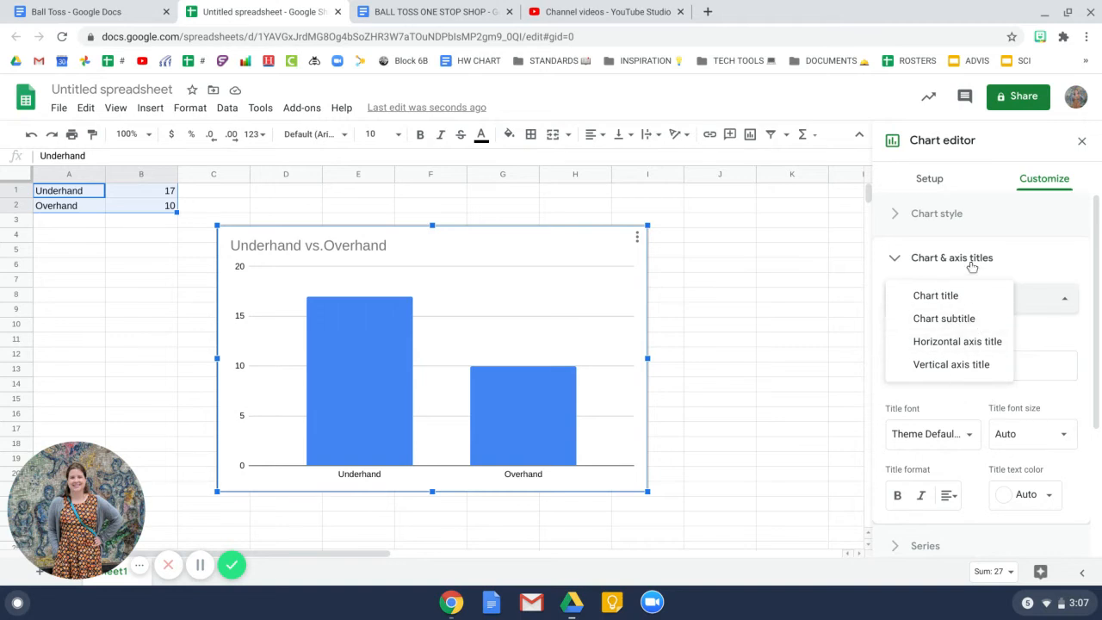
left_click(974, 353)
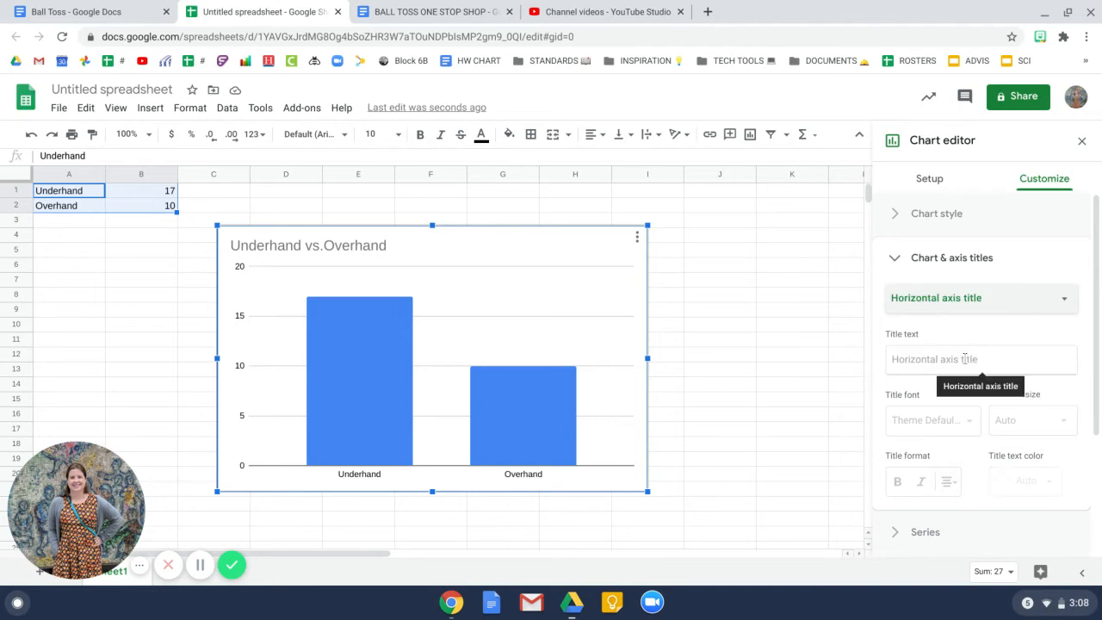
left_click(961, 361)
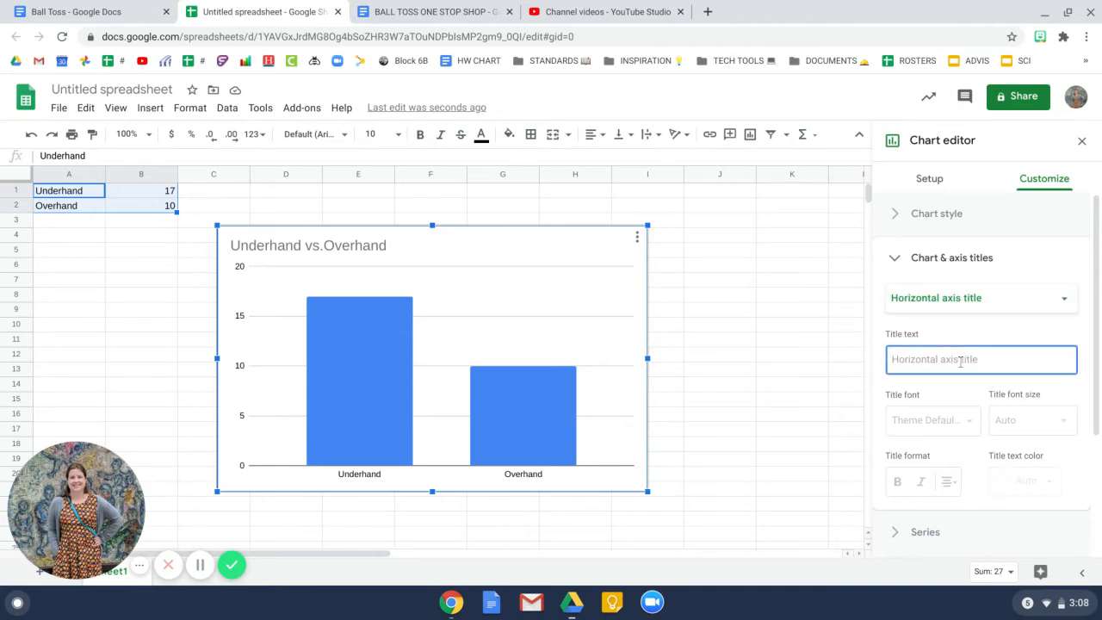
type("Type of throw")
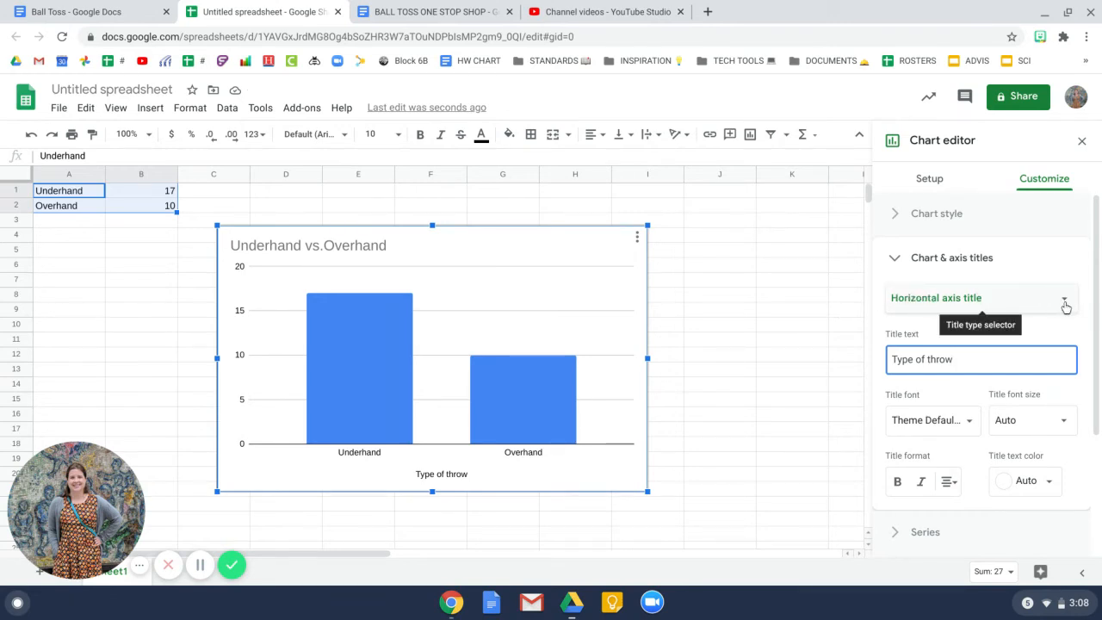
Set the chart's vertical axis title to "Number of catches".
left_click(1065, 301)
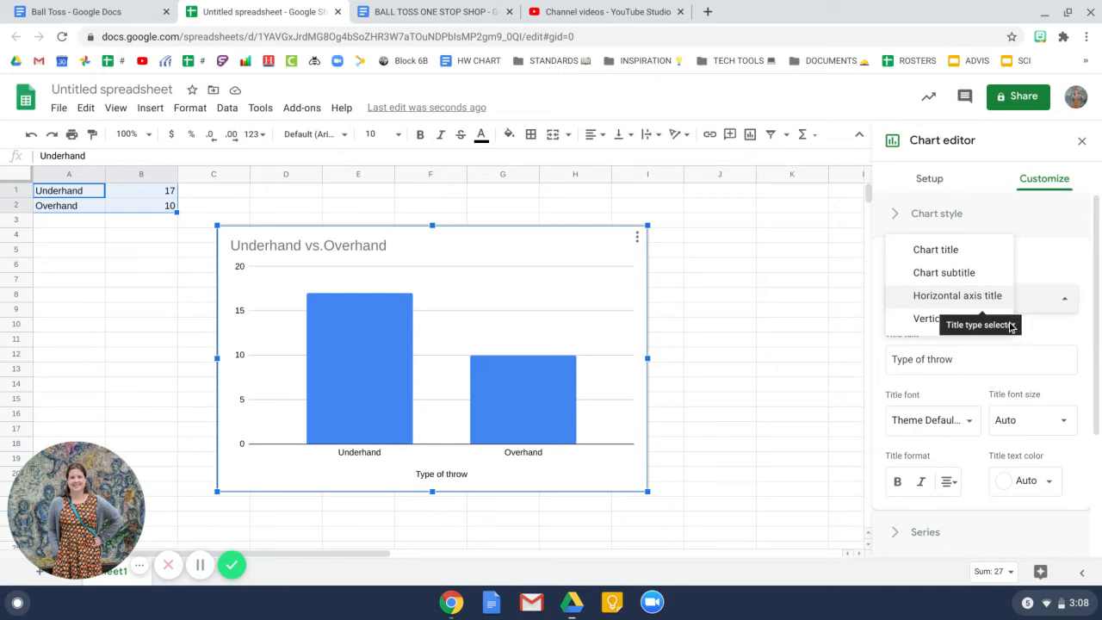
left_click(937, 321)
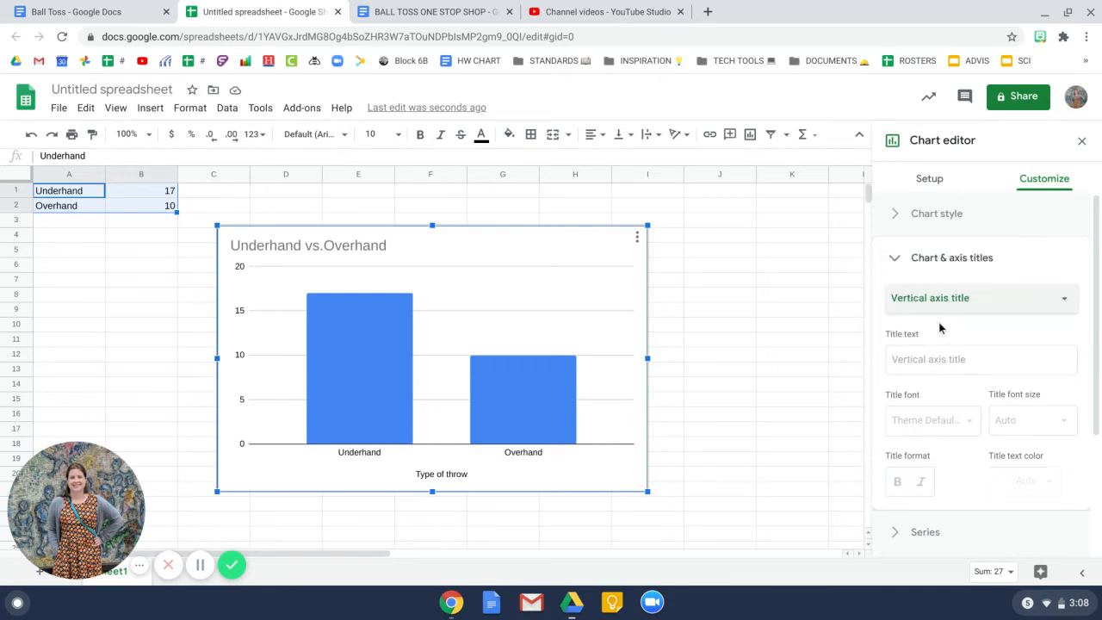
left_click(941, 359)
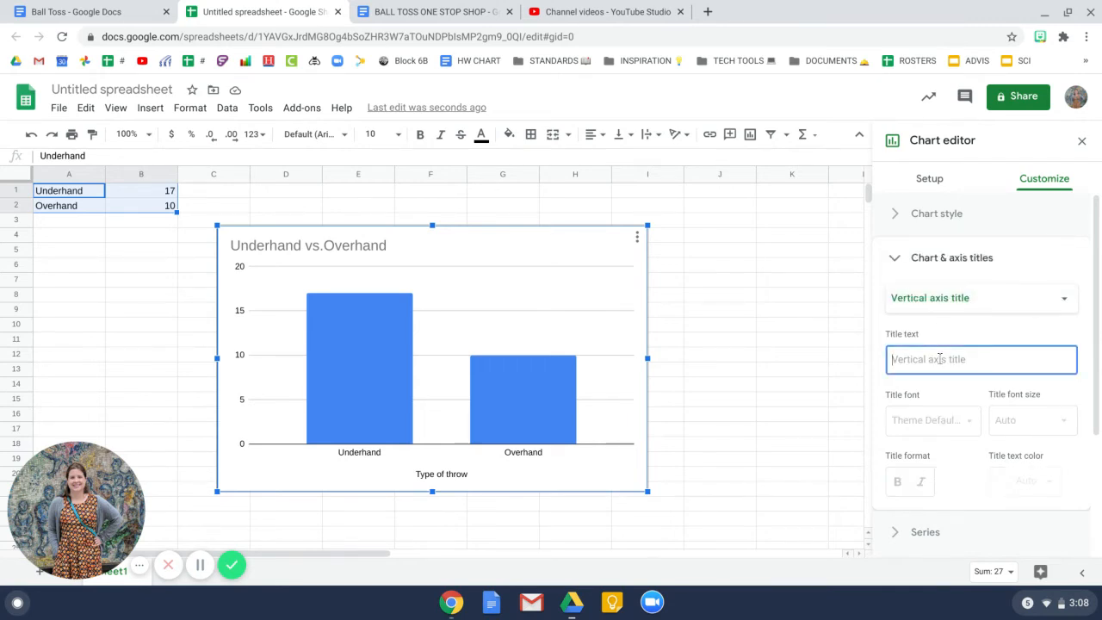
type("Number of ")
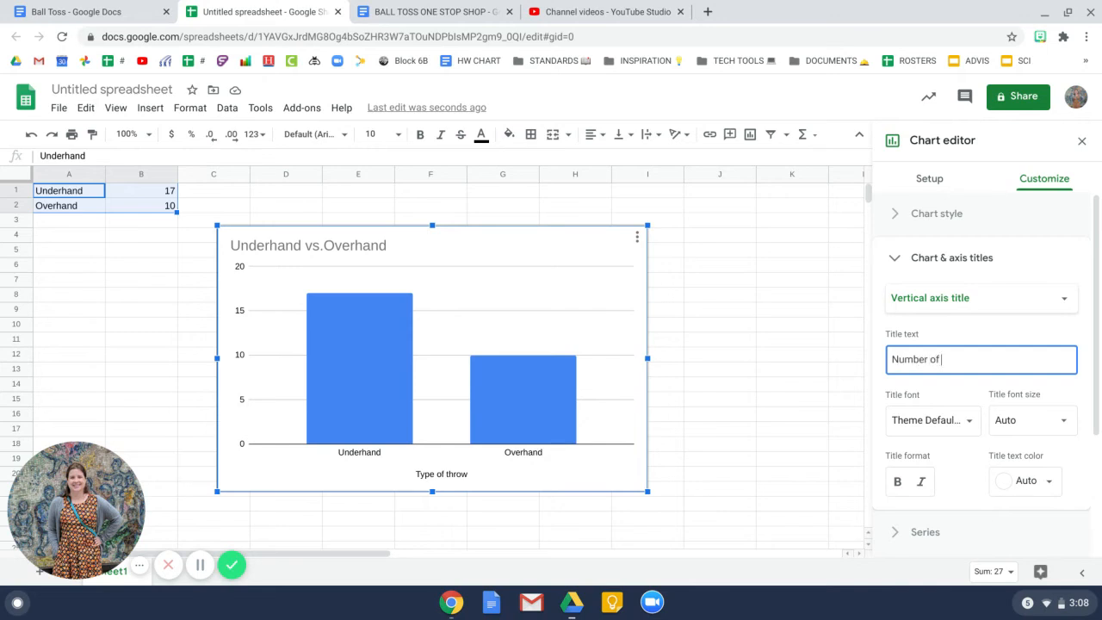
type("catches")
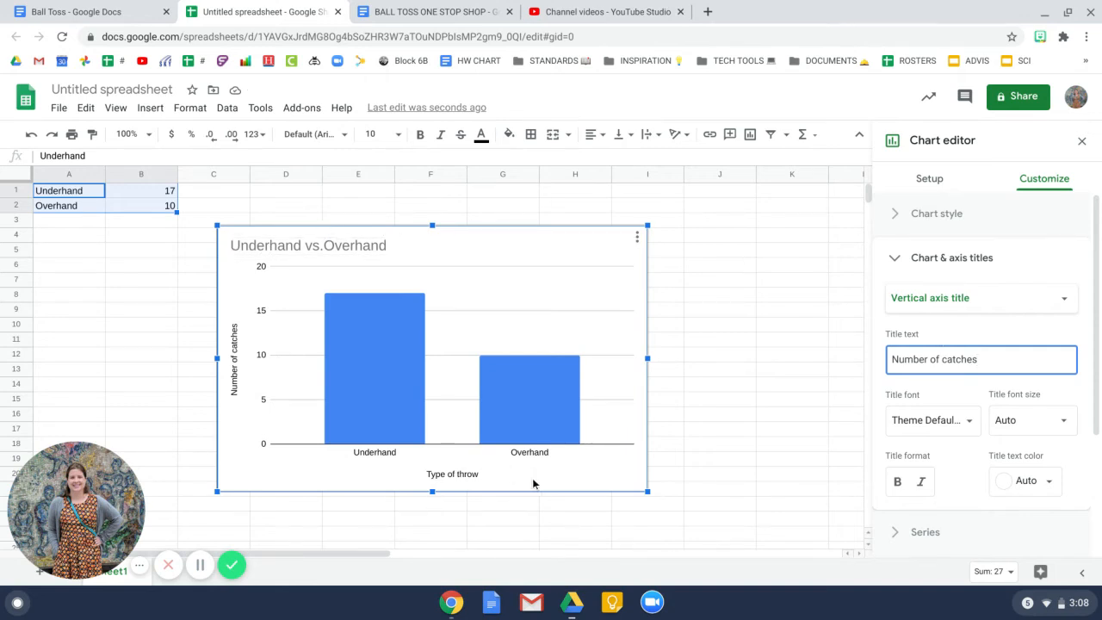
Change the color of both columns in the chart from the series format to dark yellow.
scroll(1062, 363, "down", 3)
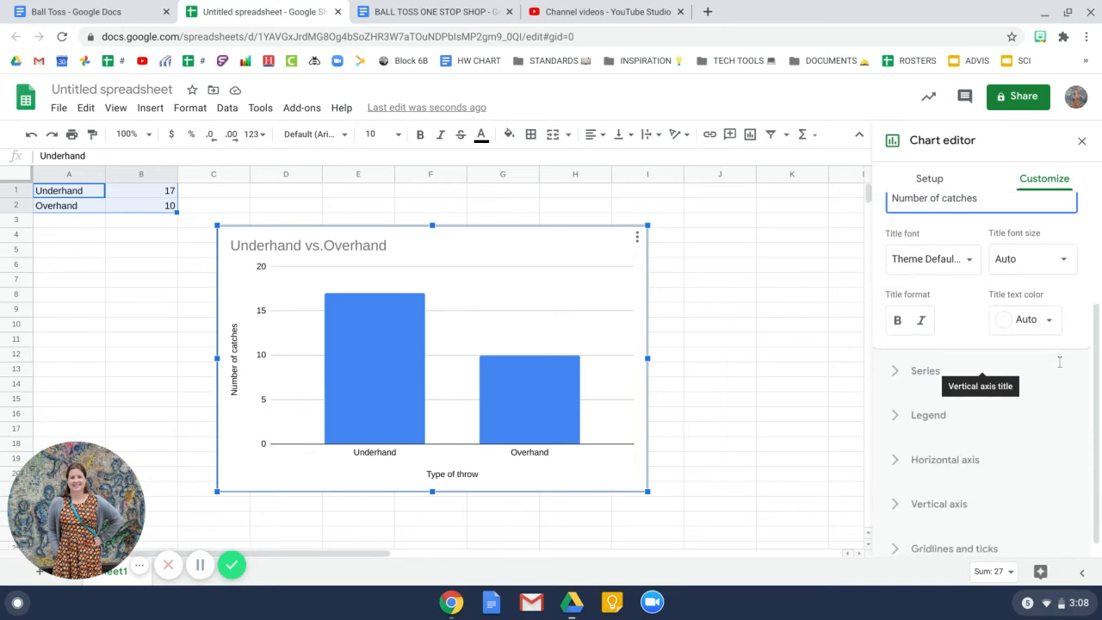
left_click(555, 385)
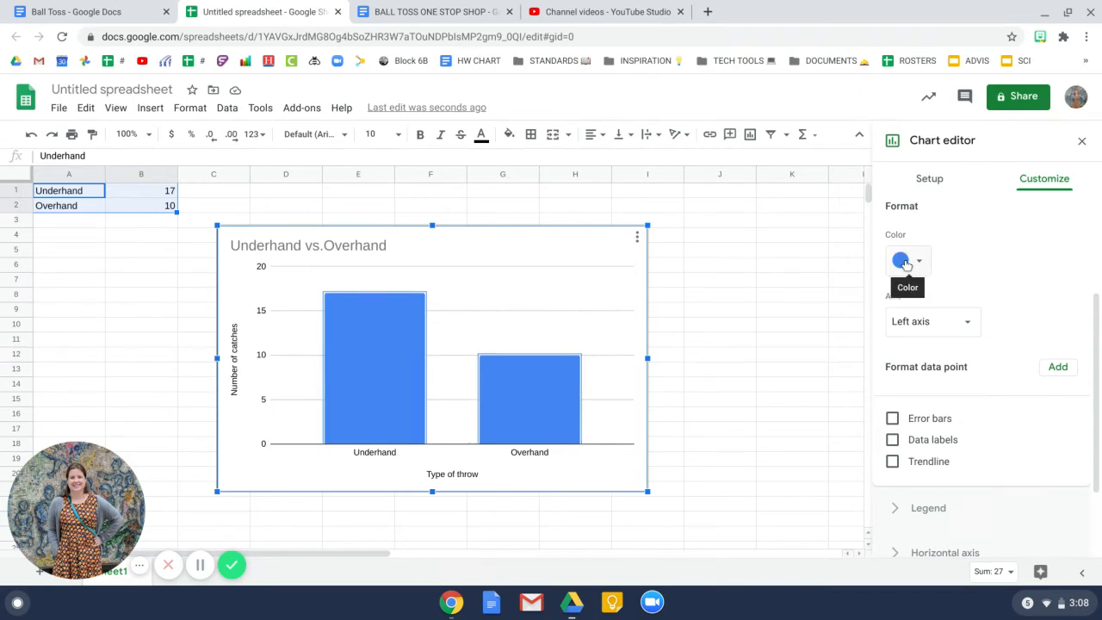
left_click(905, 264)
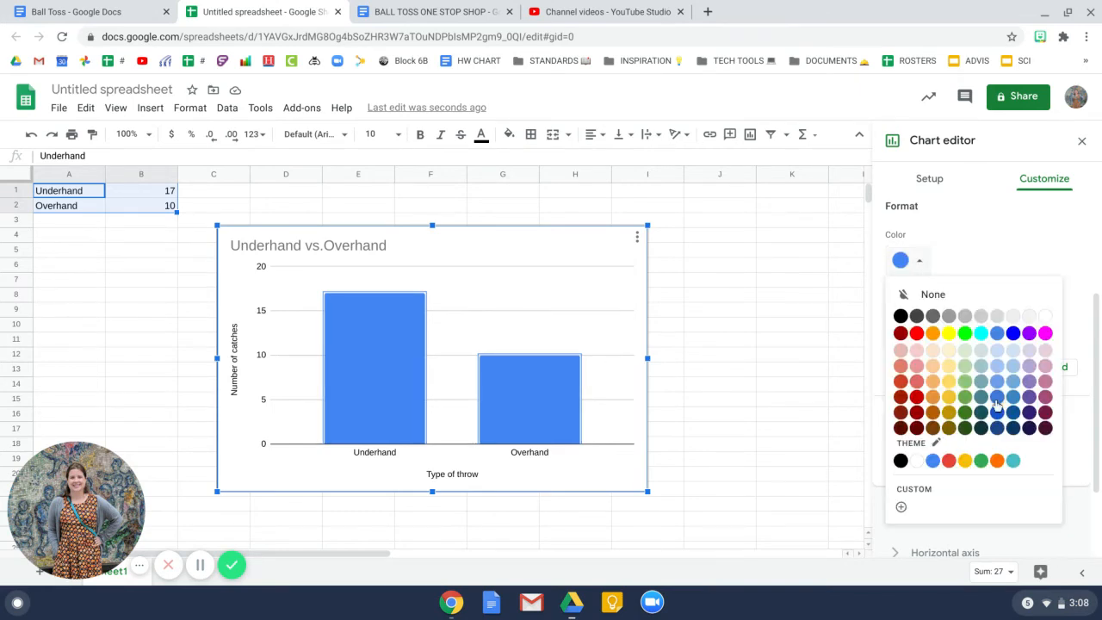
left_click(950, 398)
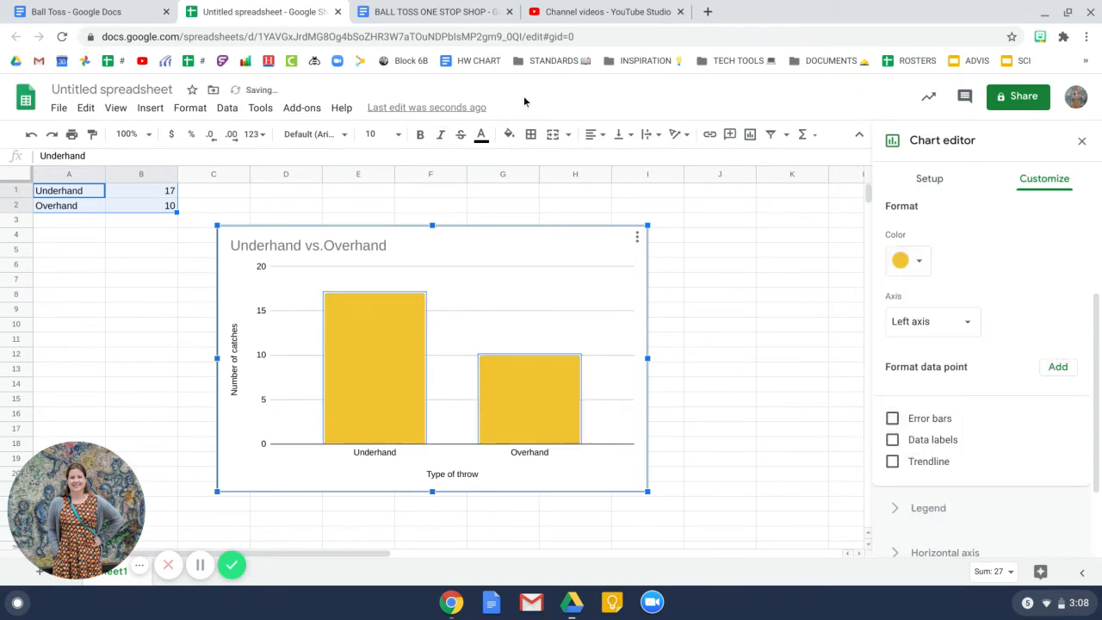
left_click(545, 386)
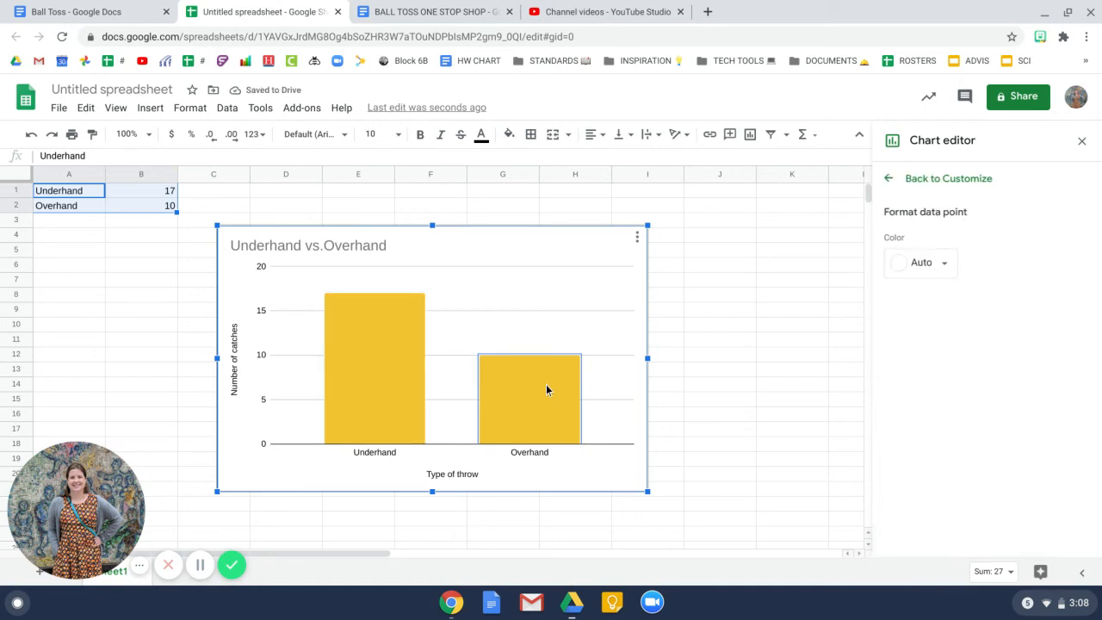
left_click(388, 352)
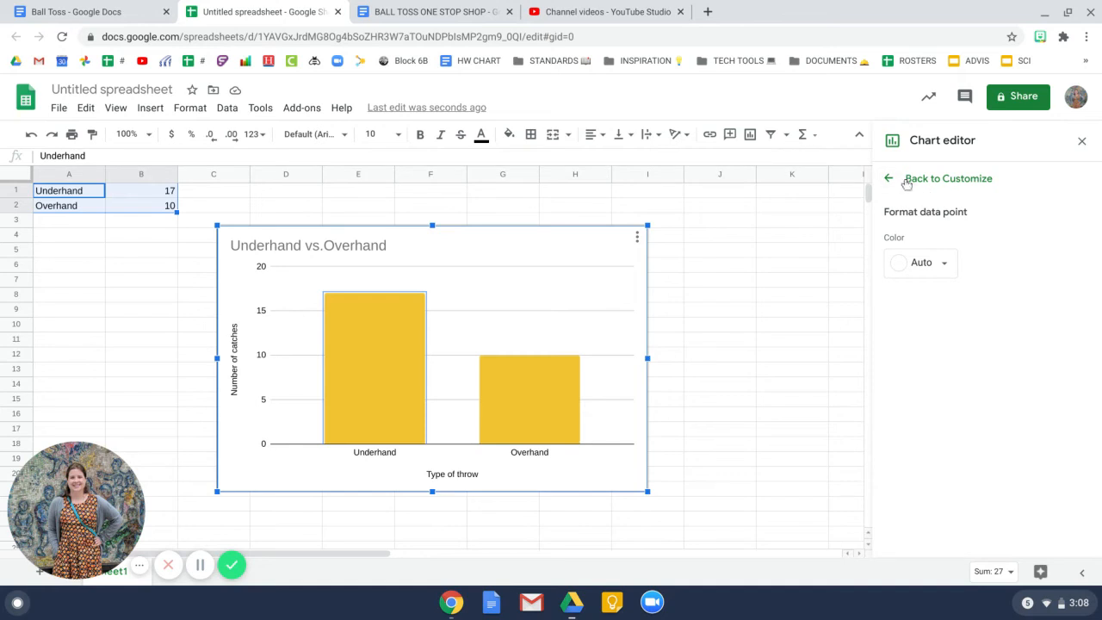
left_click(890, 178)
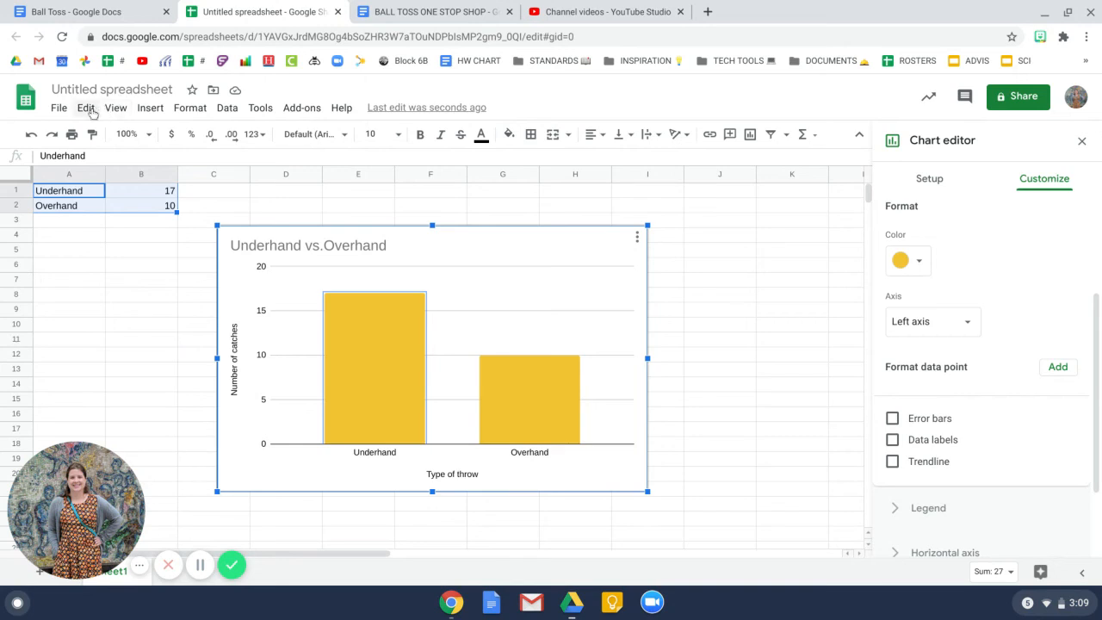
Copy the finished column chart and switch to the Ball Toss document.
left_click(86, 108)
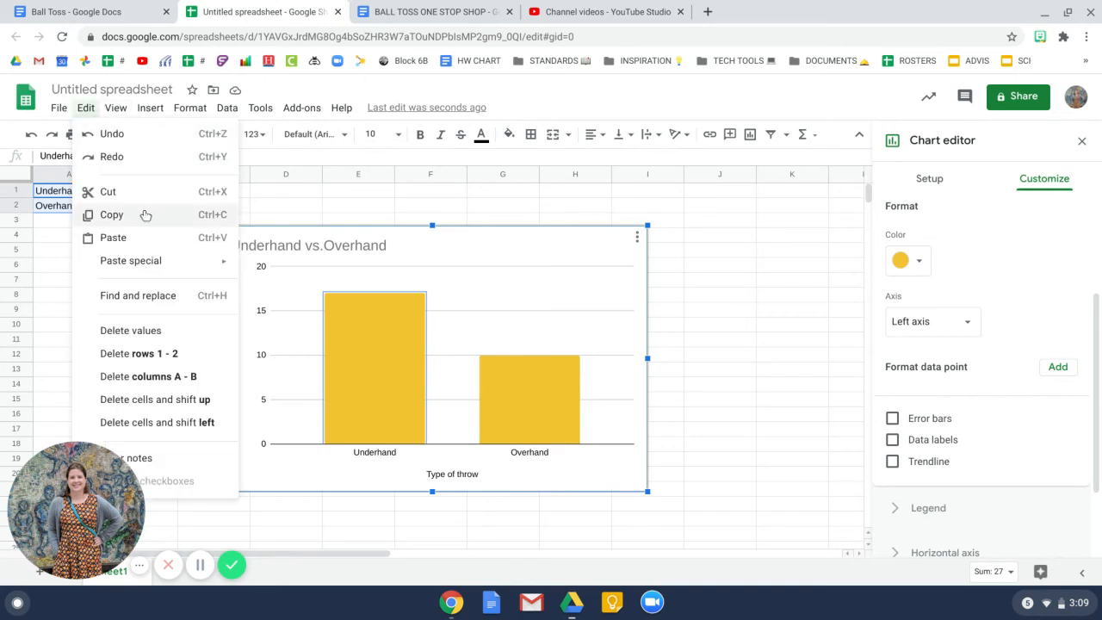
left_click(146, 215)
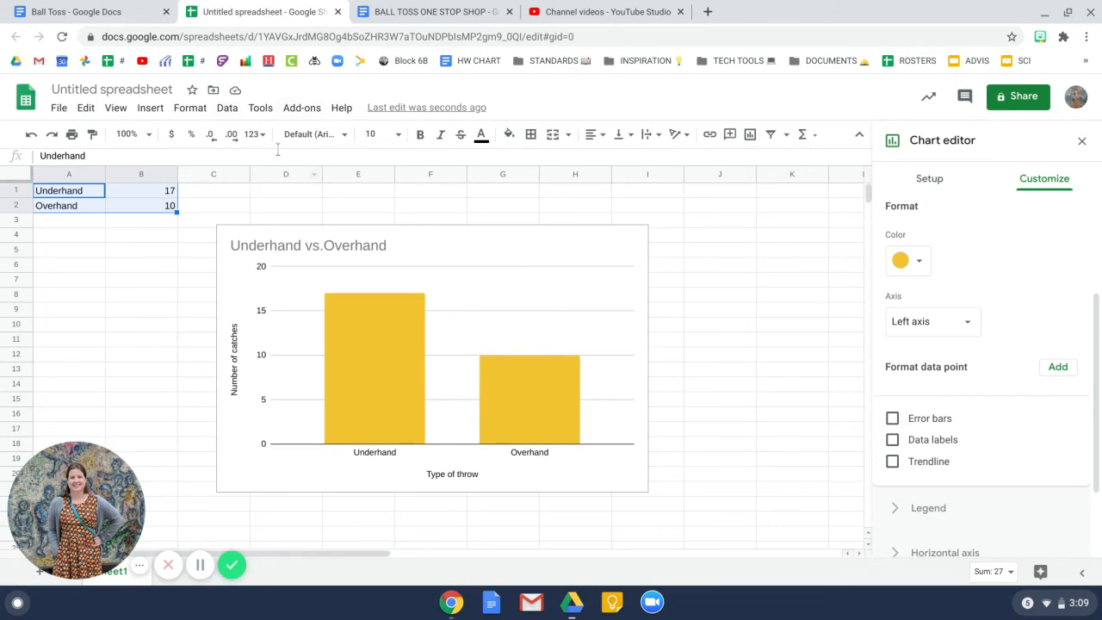
left_click(132, 10)
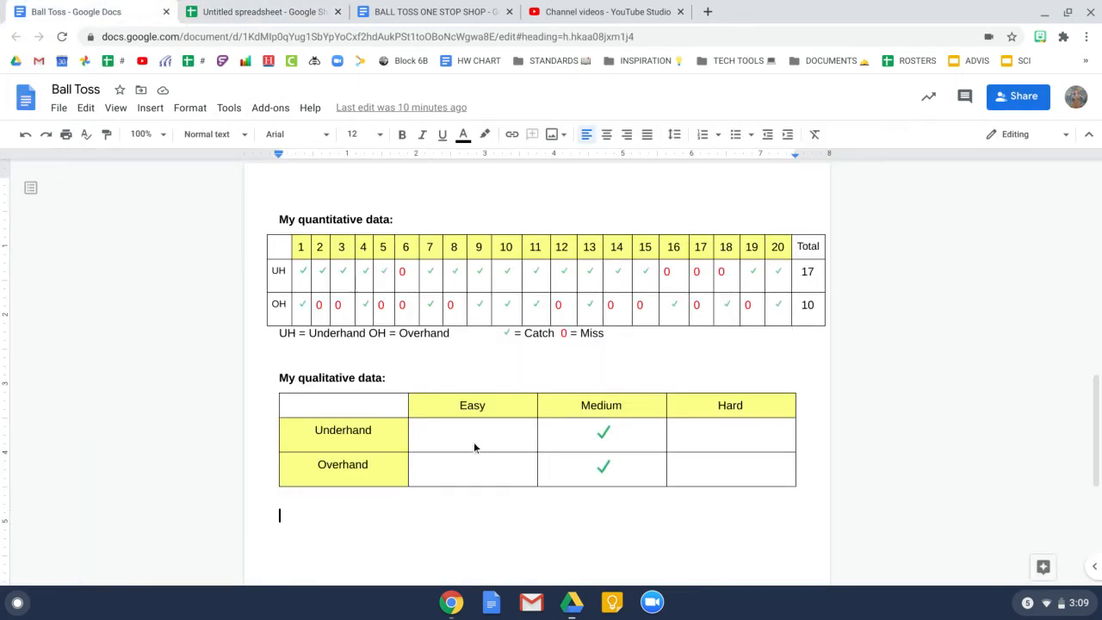
Add the label "Graph:" below the qualitative data table and start a new line under it.
scroll(469, 441, "down", 2)
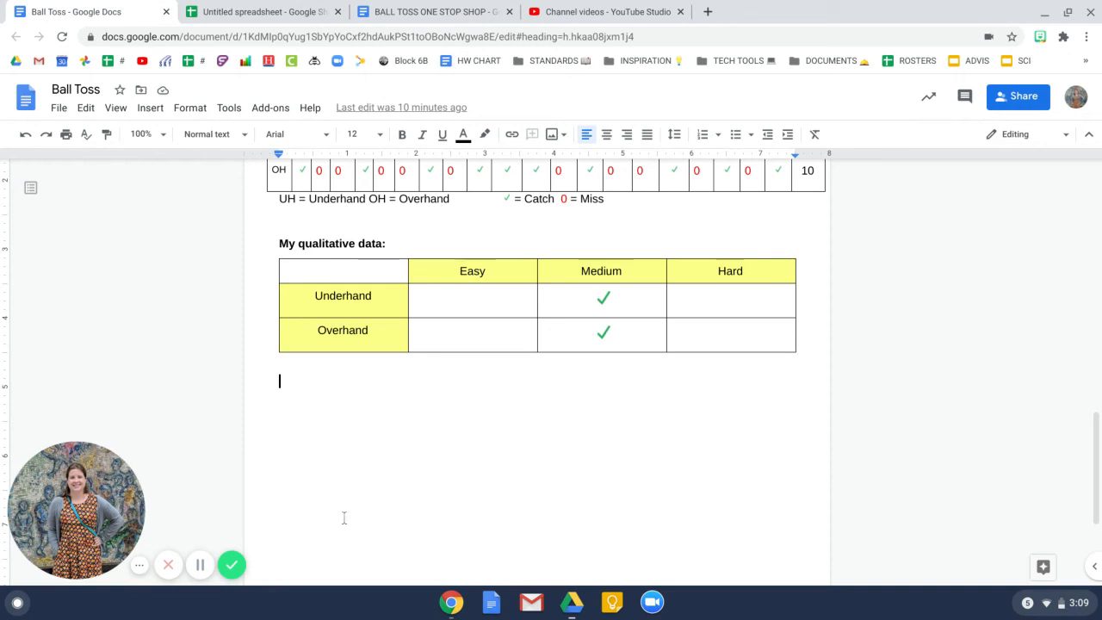
scroll(361, 406, "down", 1)
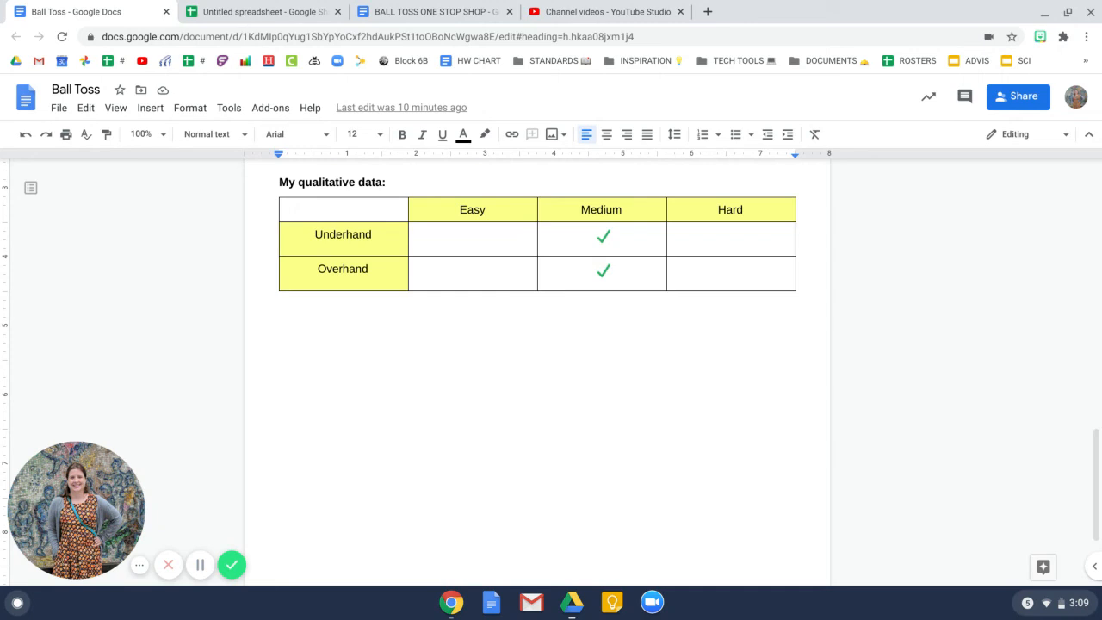
type("Graph:")
key("Return")
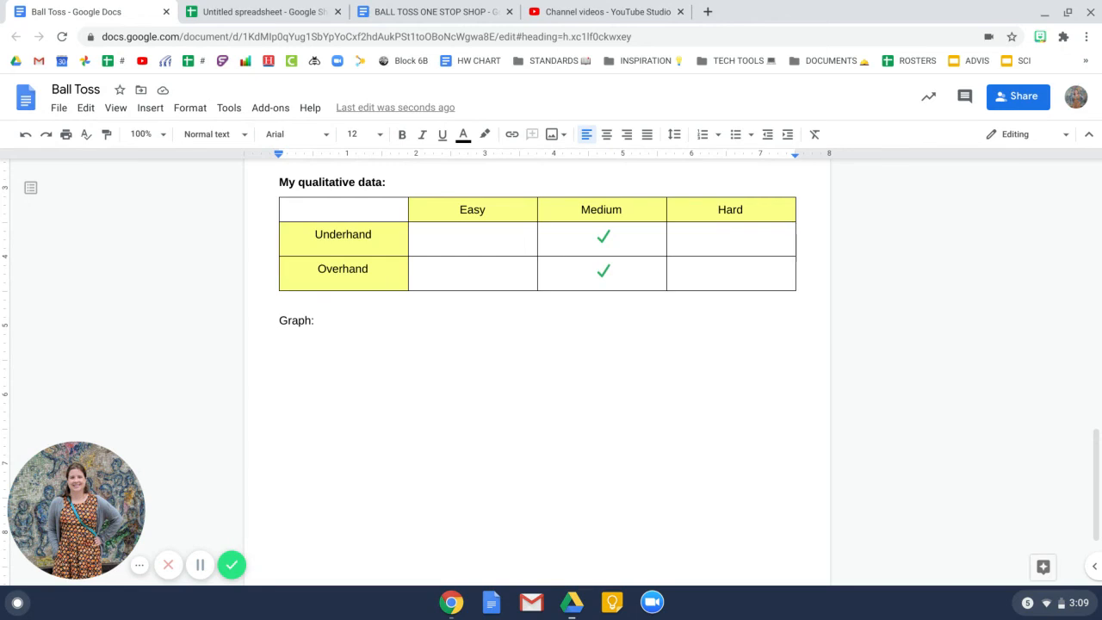
Paste the copied chart below the "Graph:" label, linked to the spreadsheet, and select it.
left_click(86, 108)
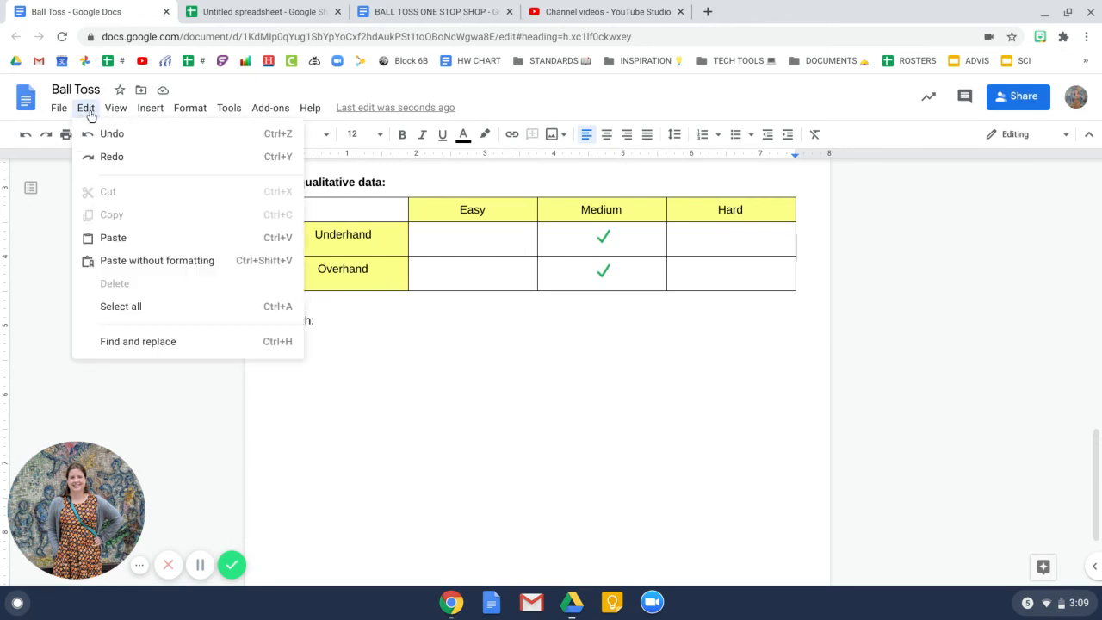
left_click(135, 238)
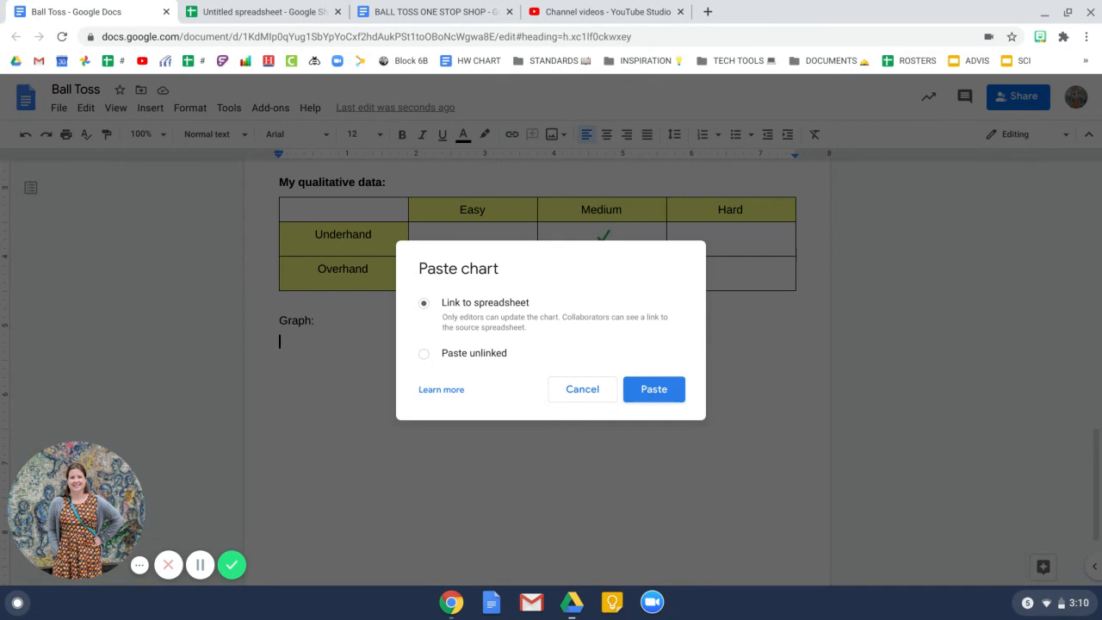
left_click(651, 390)
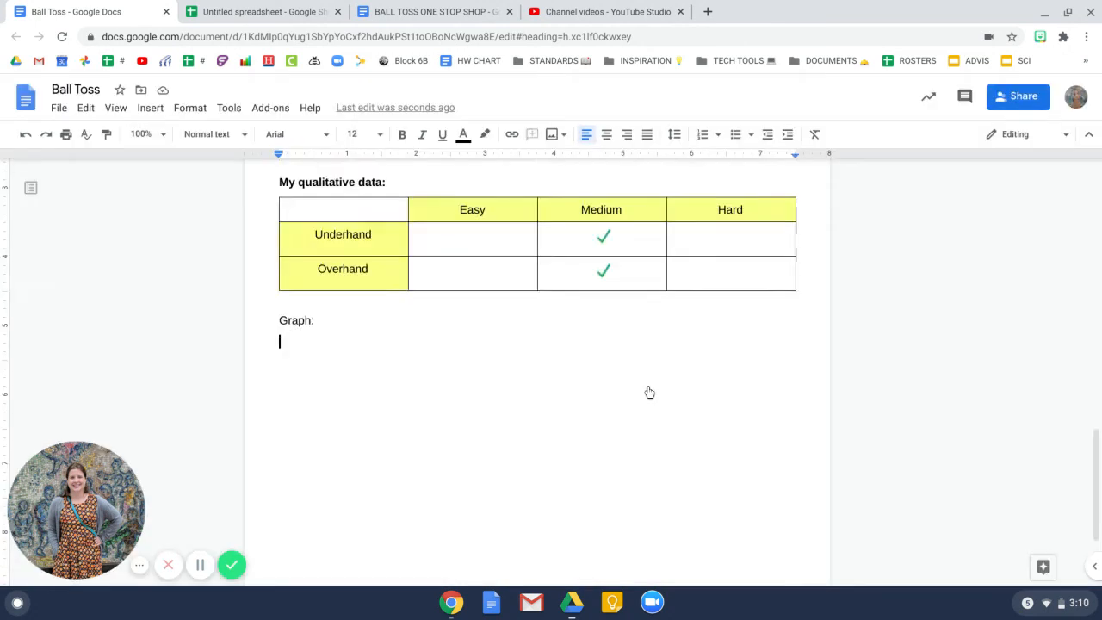
left_click(649, 393)
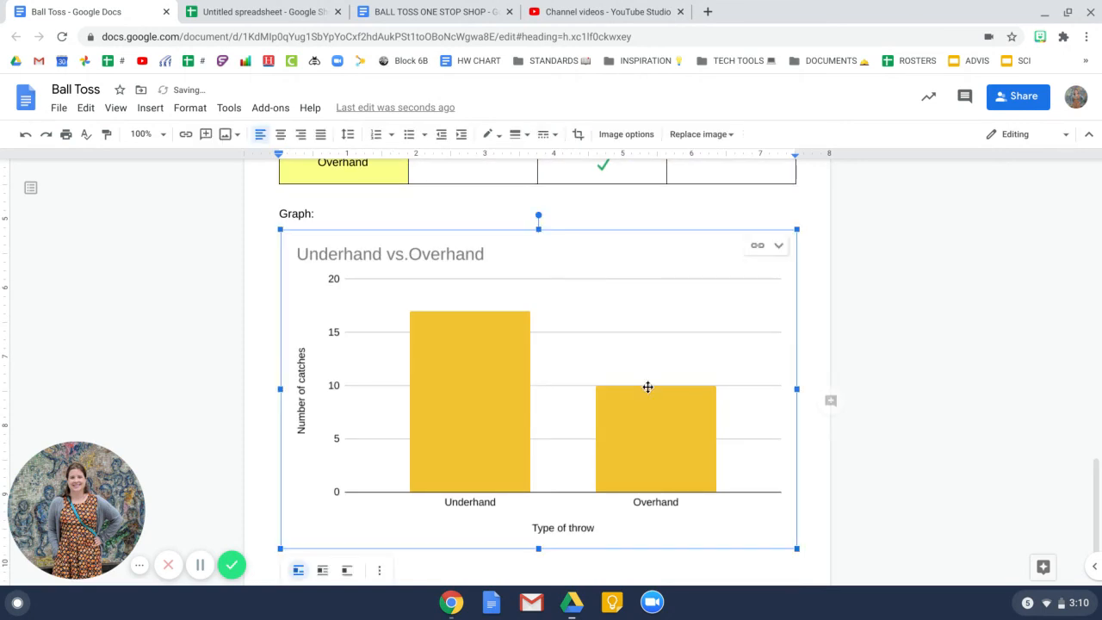
Shrink the pasted chart proportionally to about three quarters of its width and center it on the page.
scroll(757, 469, "down", 1)
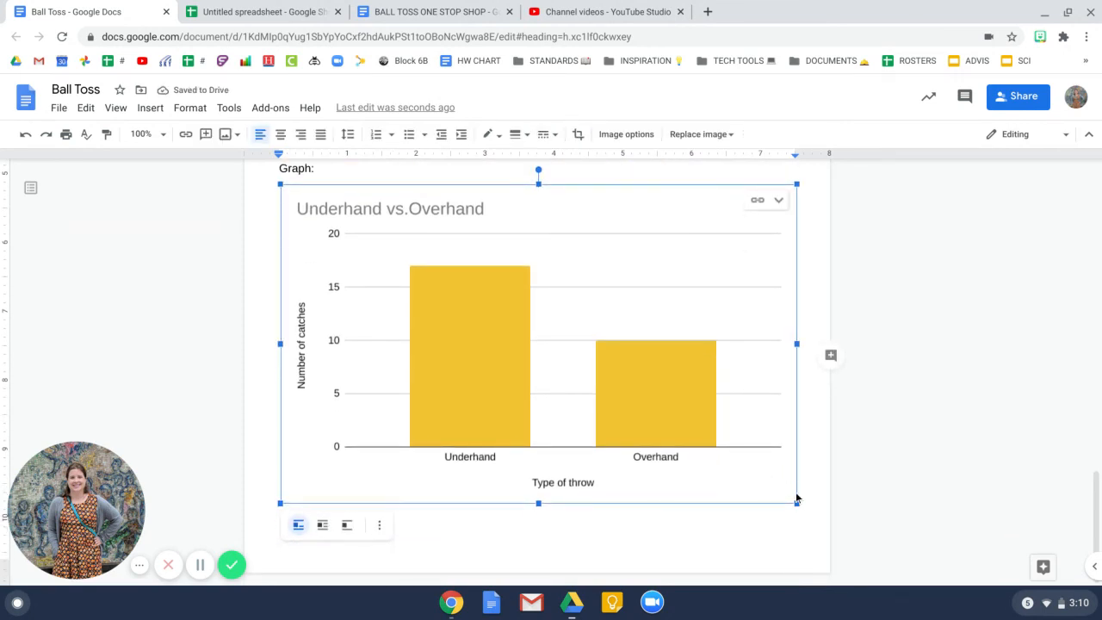
left_click_drag(797, 503, 669, 394)
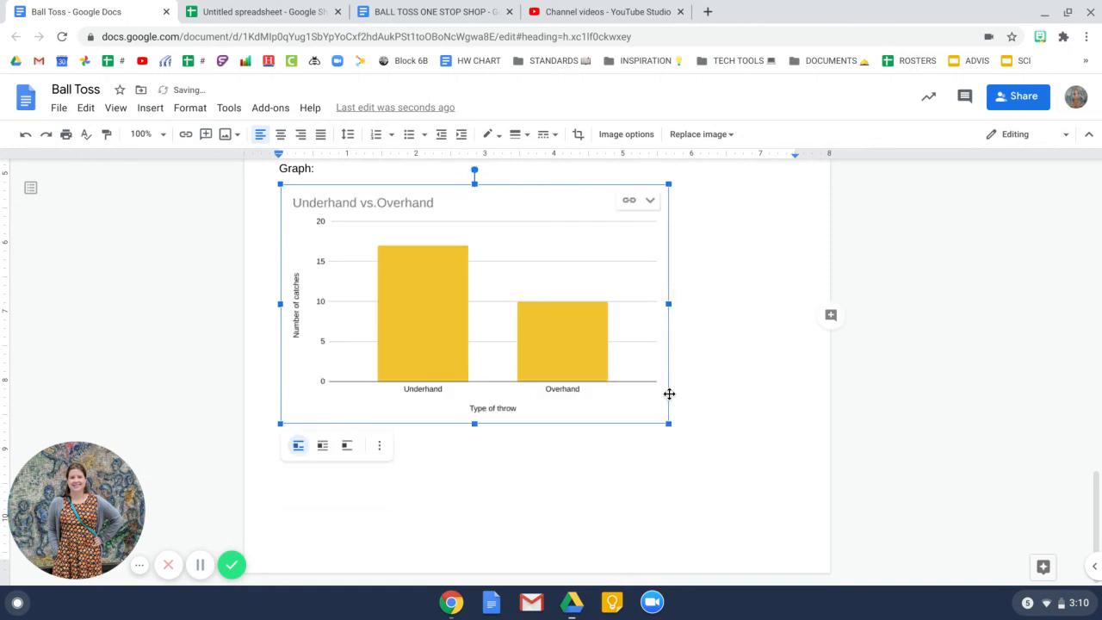
scroll(668, 393, "up", 2)
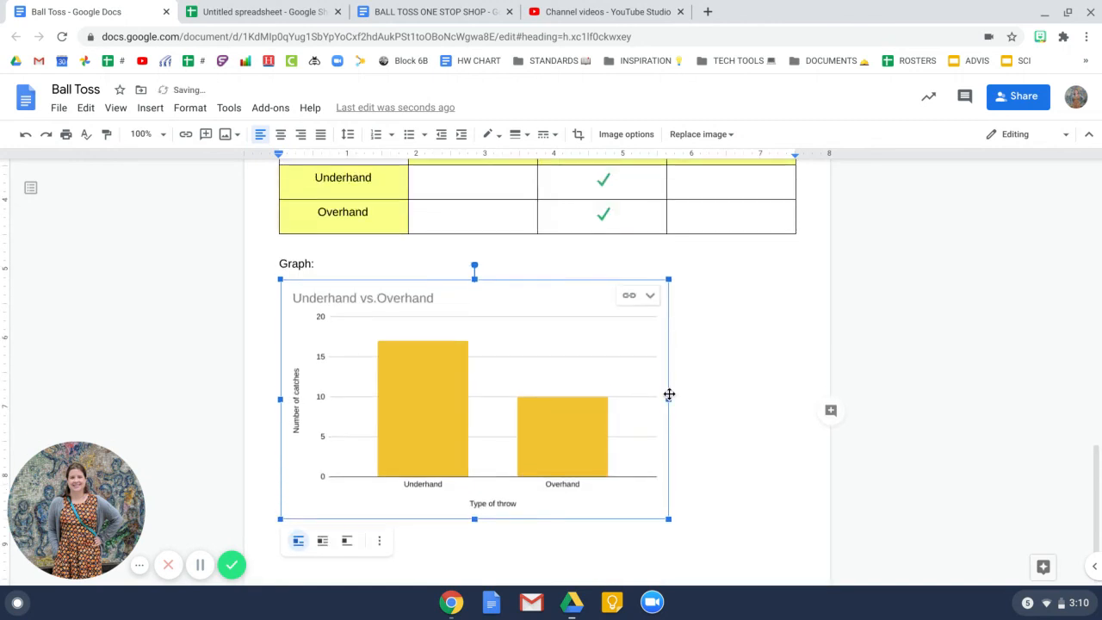
left_click(281, 134)
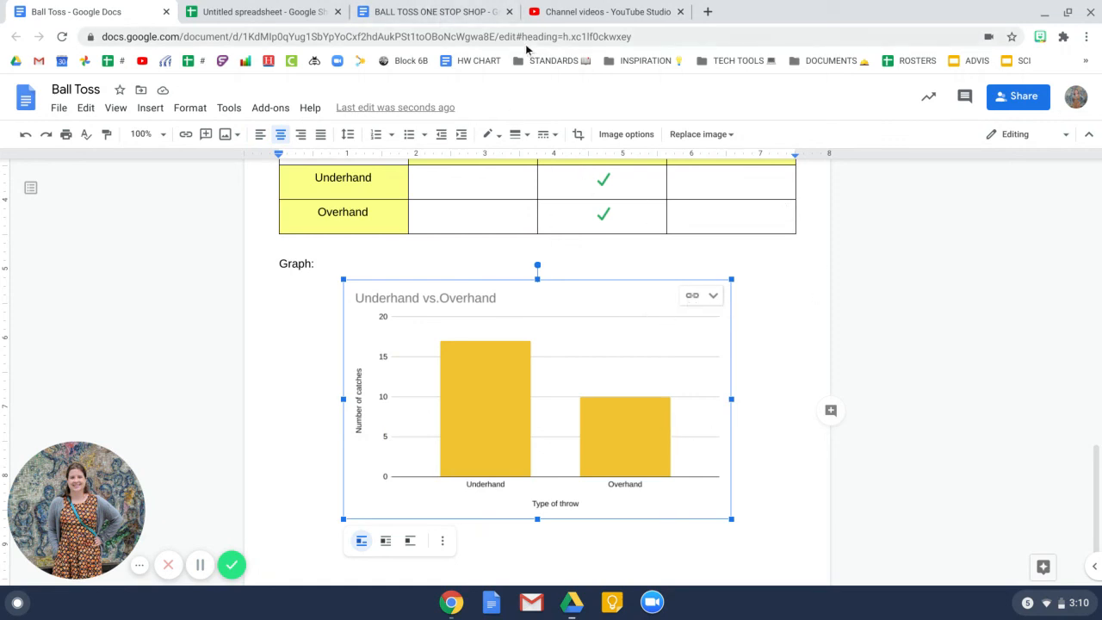
left_click(221, 12)
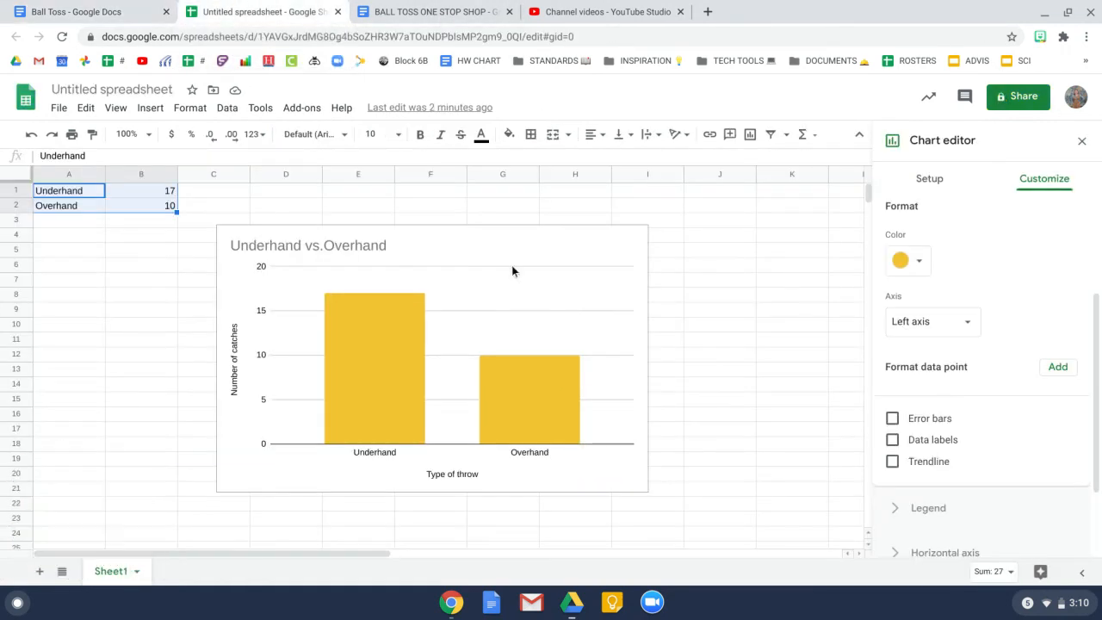
left_click(108, 5)
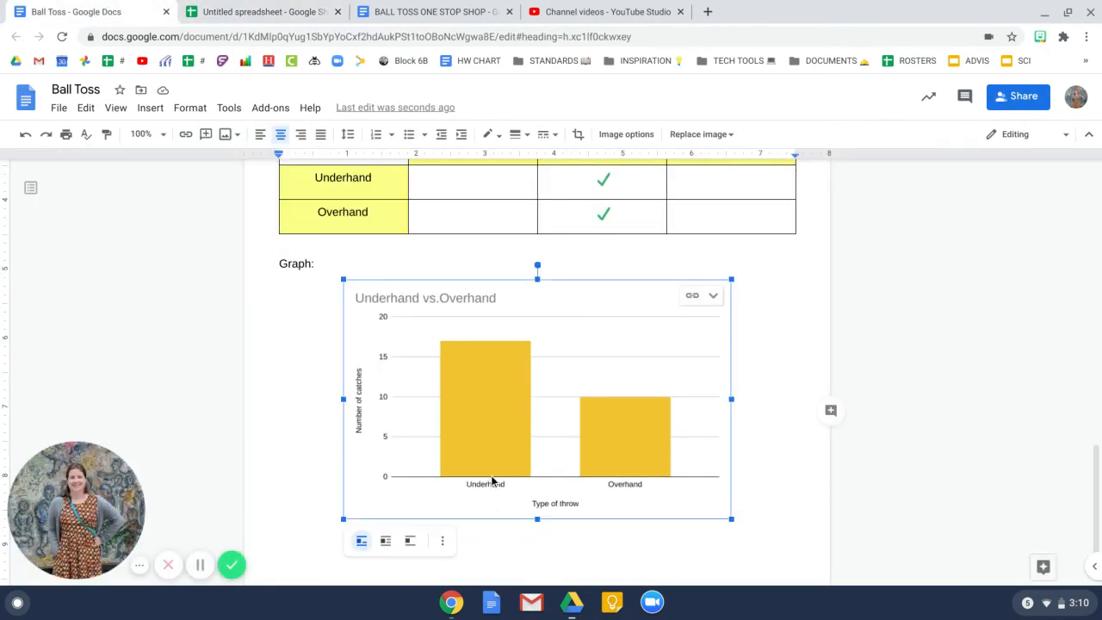
scroll(491, 481, "up", 2)
scroll(492, 482, "down", 2)
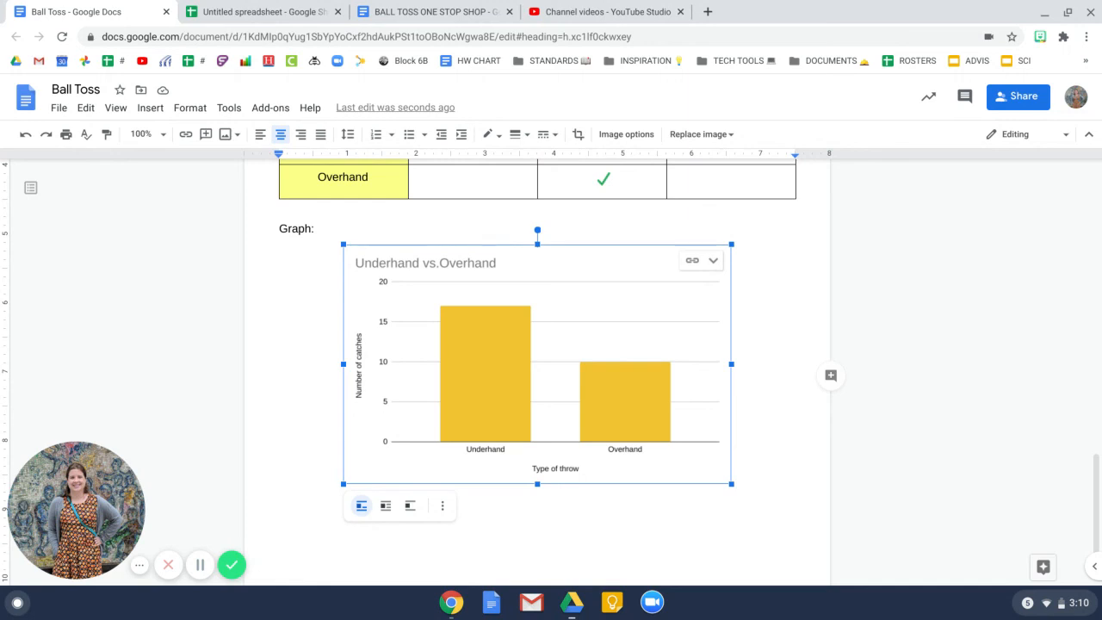
scroll(551, 370, "up", 3)
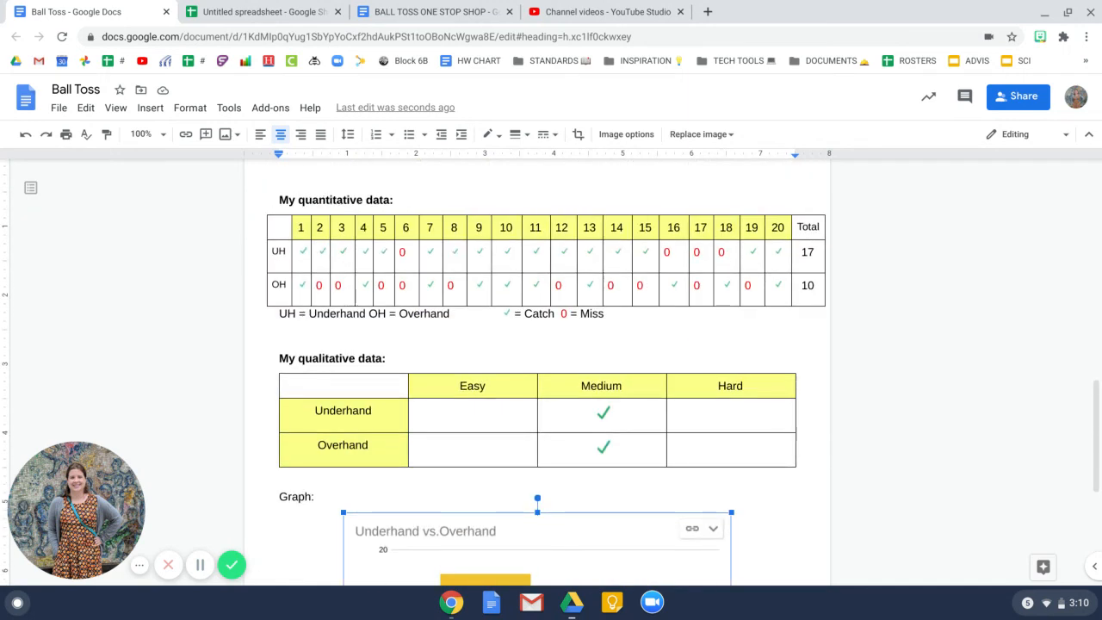
scroll(551, 370, "down", 3)
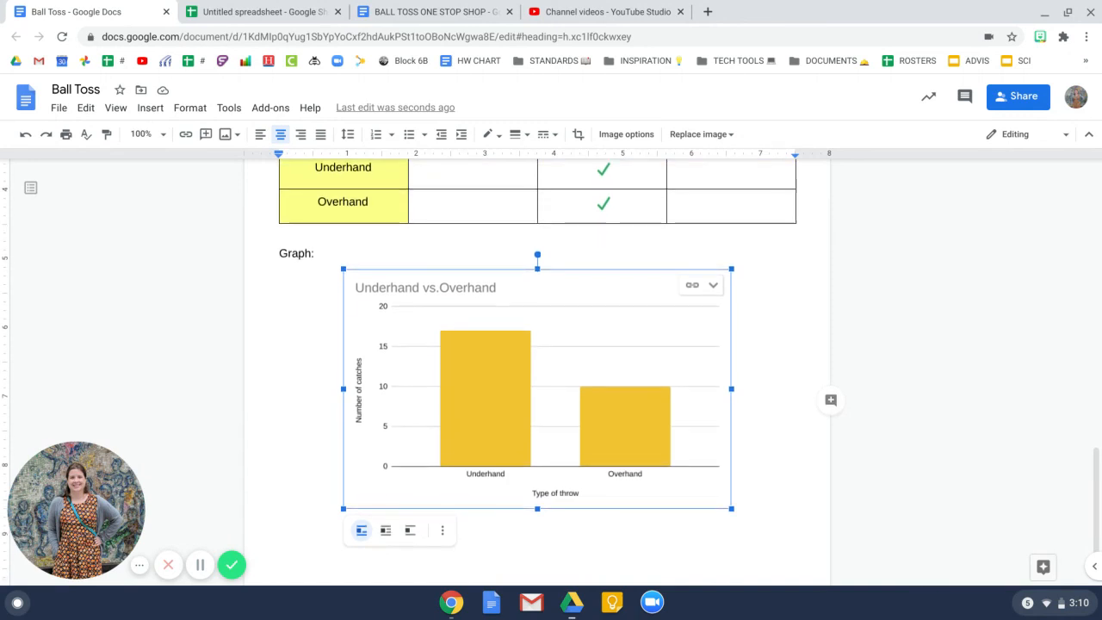